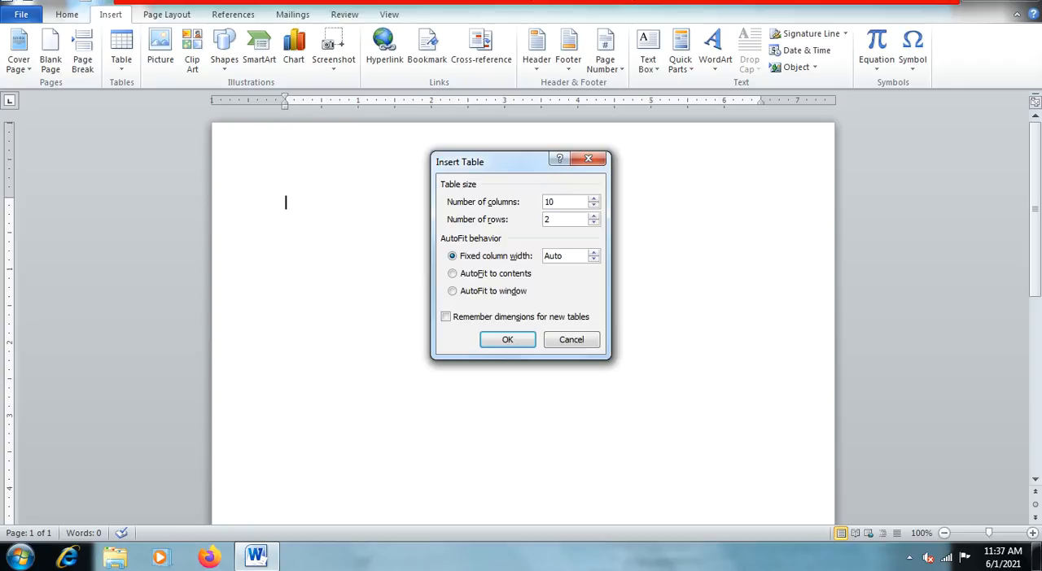
Step: Insert a table with 10 columns and 7 rows, and enlarge it to about 7" wide with rows about 0.42" high
{"action": "left_click_drag", "start_coordinate": [550, 219], "coordinate": [524, 217]}
{"action": "type", "text": "7"}
{"action": "left_click", "coordinate": [519, 342]}
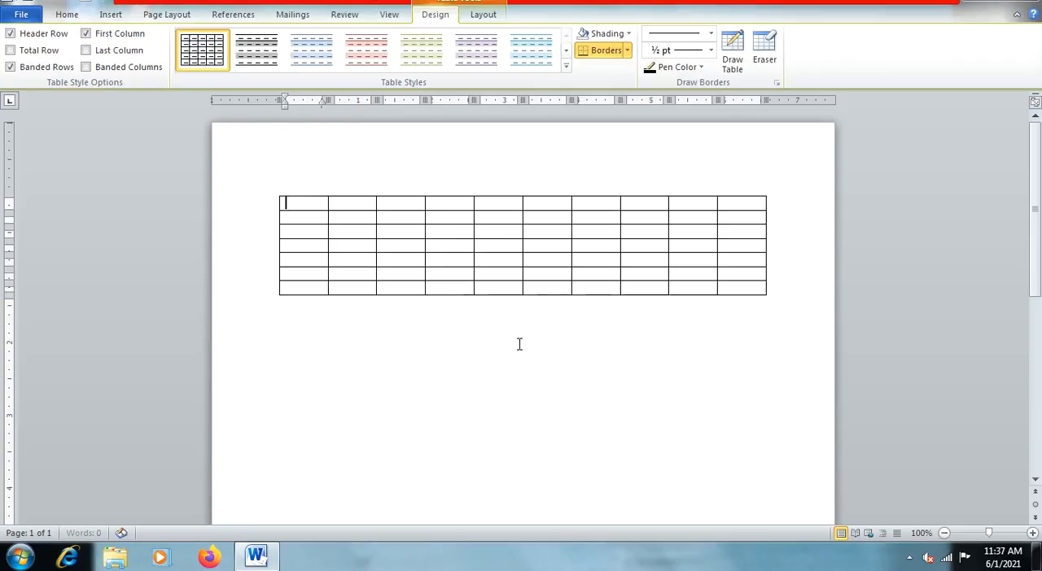
{"action": "mouse_move", "coordinate": [757, 295]}
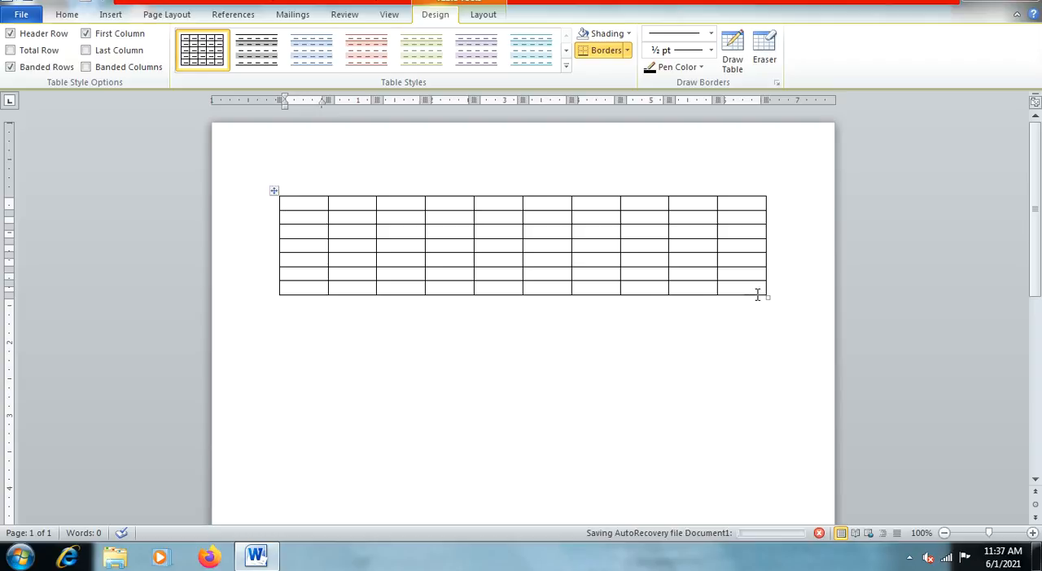
{"action": "left_click_drag", "start_coordinate": [765, 299], "coordinate": [791, 418]}
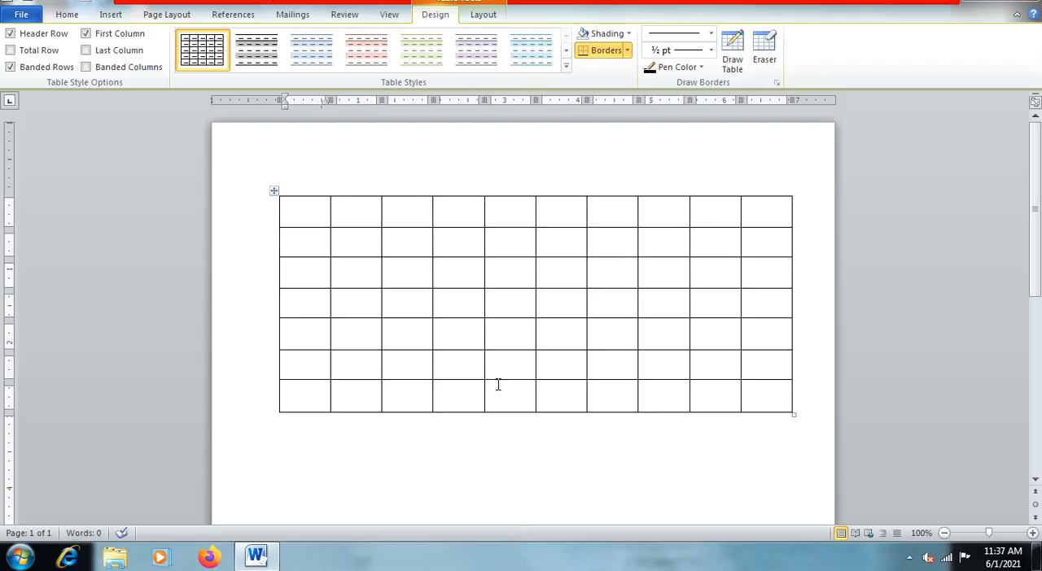
Step: Merge all ten cells of the table's first row into one cell
{"action": "left_click", "coordinate": [276, 193]}
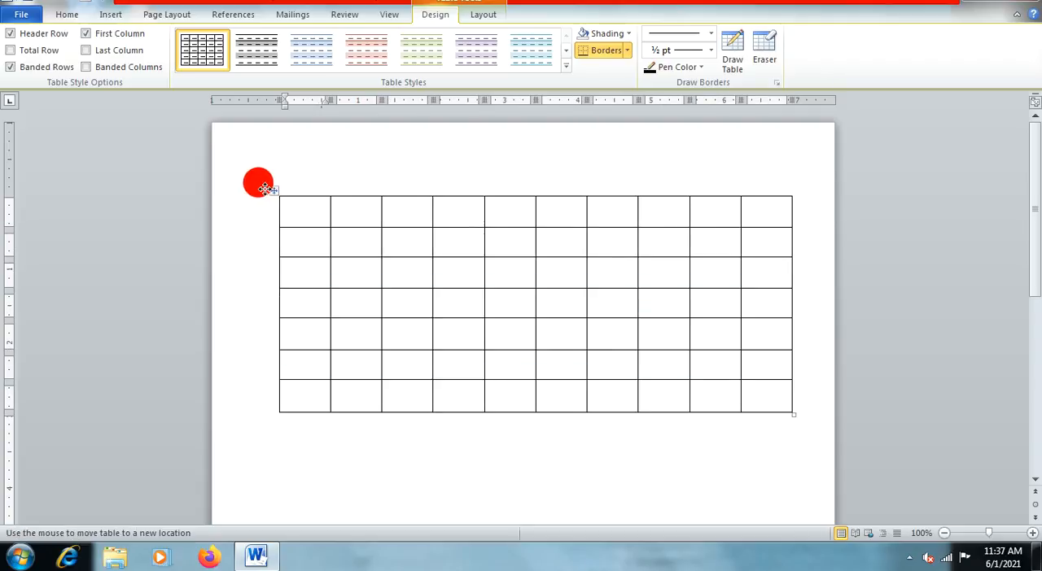
{"action": "left_click", "coordinate": [565, 396]}
{"action": "left_click", "coordinate": [322, 219]}
{"action": "left_click_drag", "start_coordinate": [323, 215], "coordinate": [751, 213]}
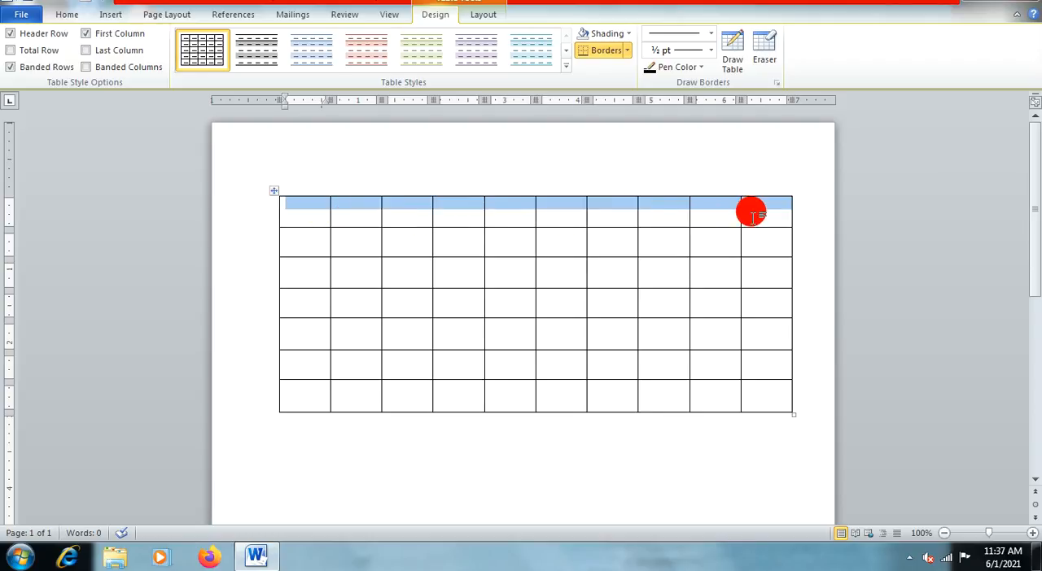
{"action": "left_click", "coordinate": [480, 15]}
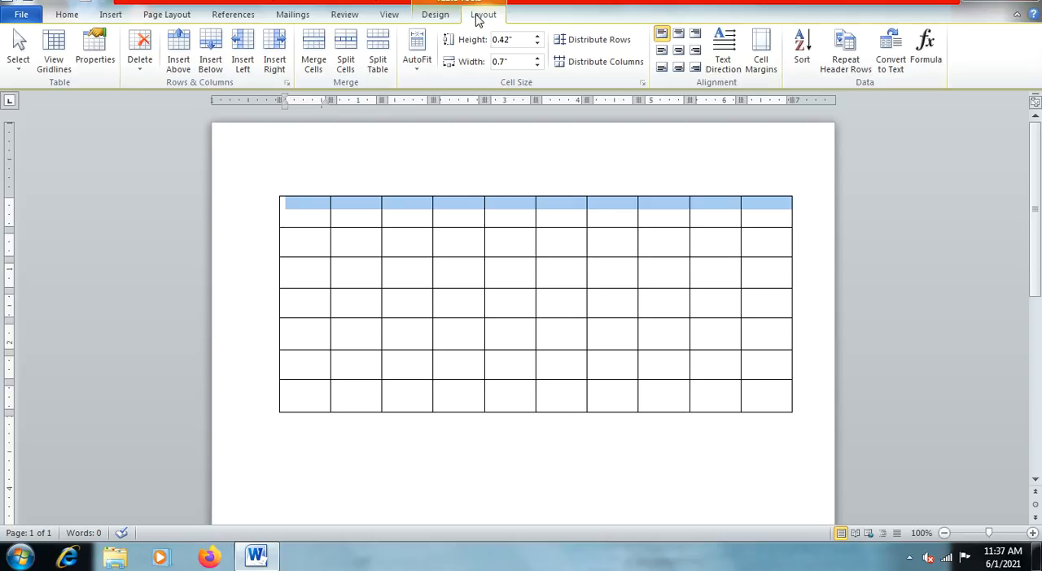
{"action": "left_click", "coordinate": [315, 52]}
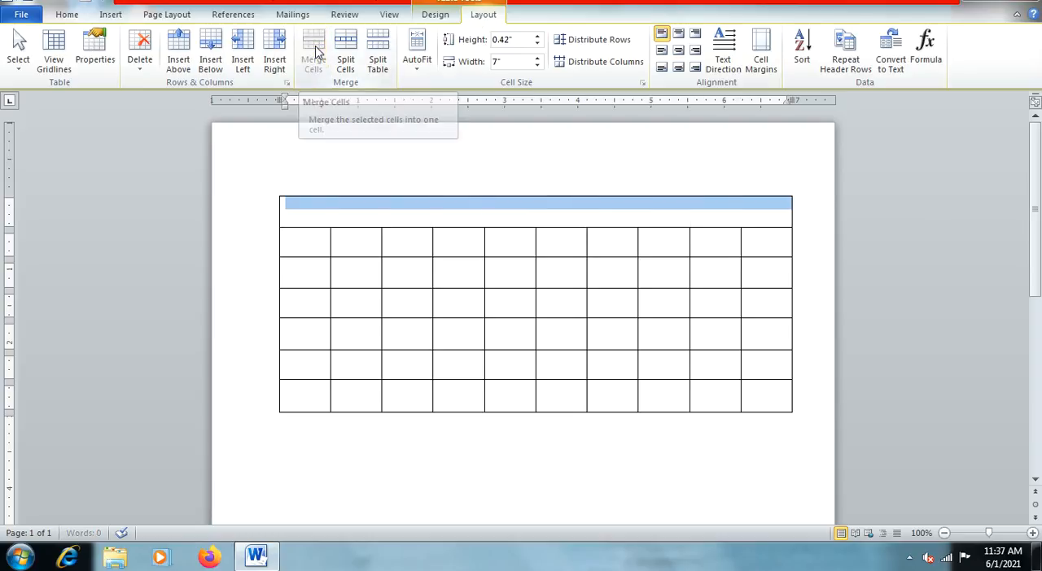
{"action": "left_click", "coordinate": [429, 234]}
Step: Set the merged first-row cell to 24-point bold text
{"action": "left_click", "coordinate": [318, 207]}
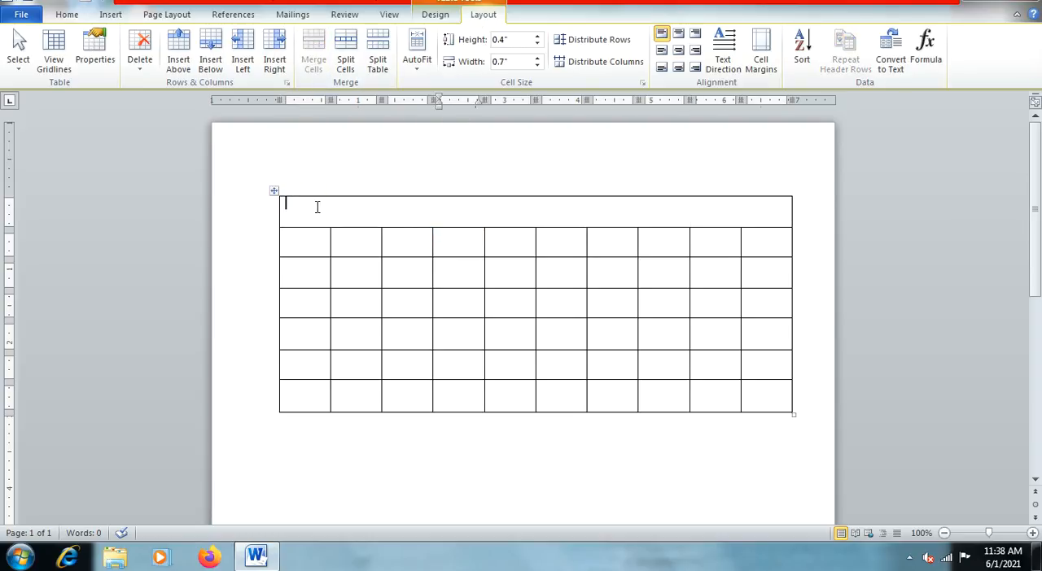
{"action": "left_click", "coordinate": [66, 14]}
{"action": "left_click", "coordinate": [220, 39]}
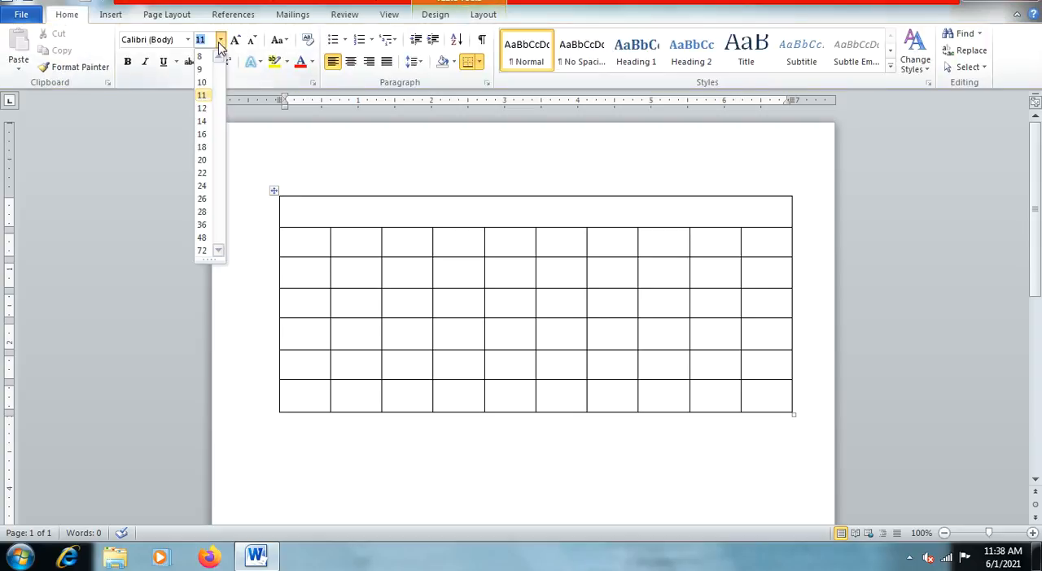
{"action": "left_click", "coordinate": [203, 186]}
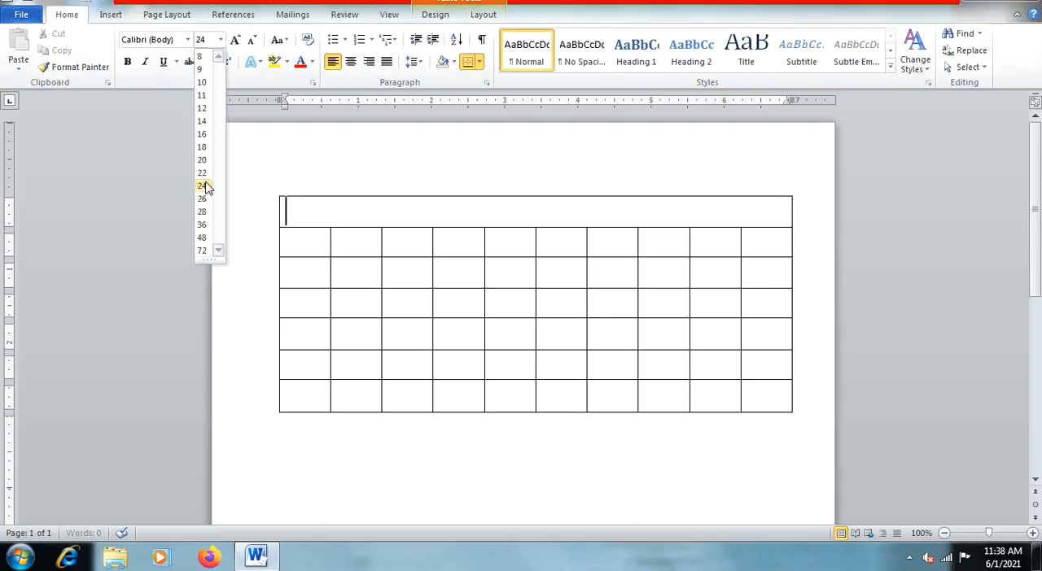
{"action": "left_click", "coordinate": [128, 63]}
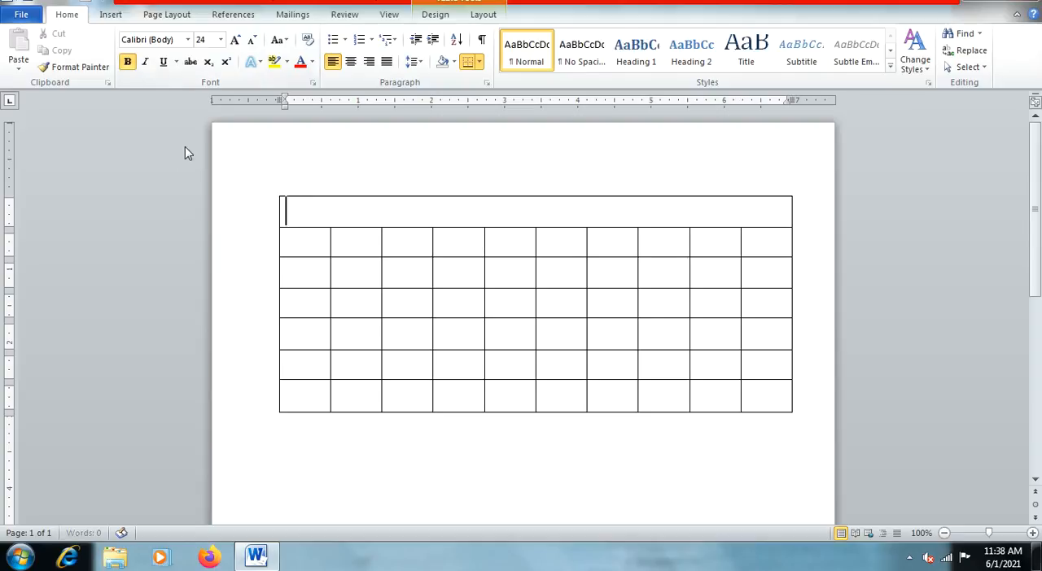
Step: Enter the title "My School Time Table" in the merged first row and centre it
{"action": "type", "text": "My S"}
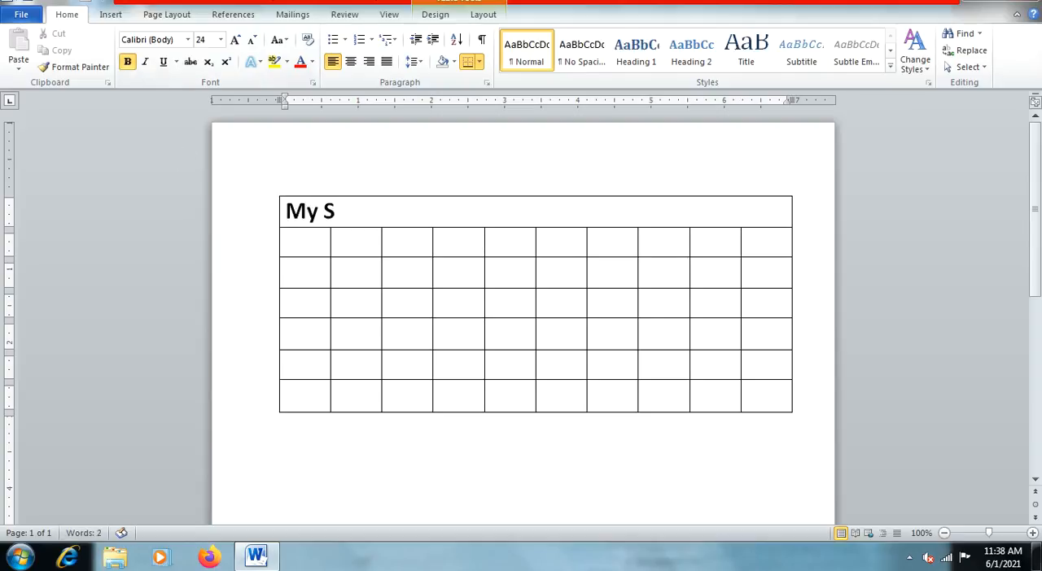
{"action": "type", "text": "chool "}
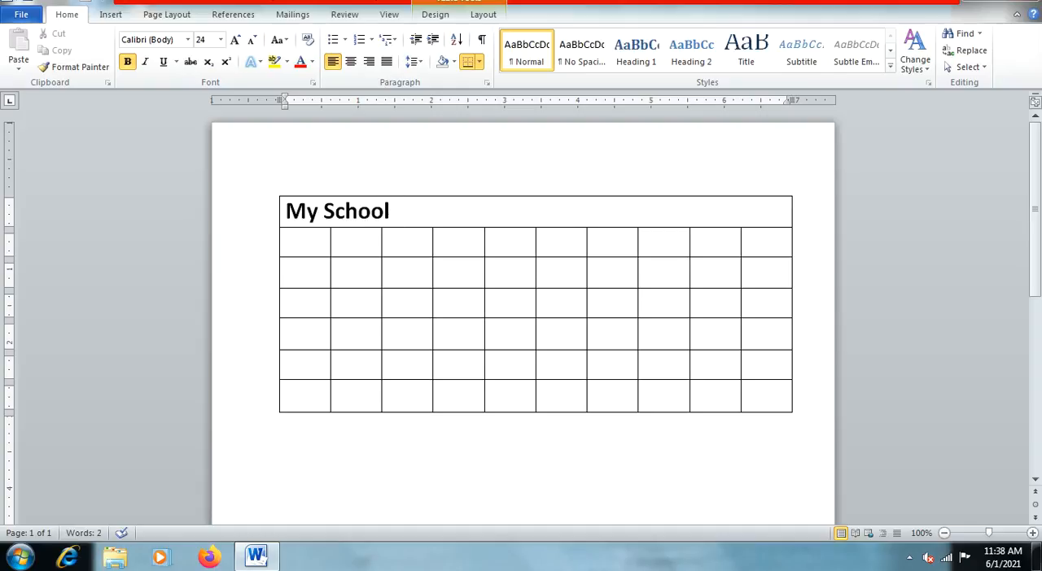
{"action": "type", "text": "Time Table"}
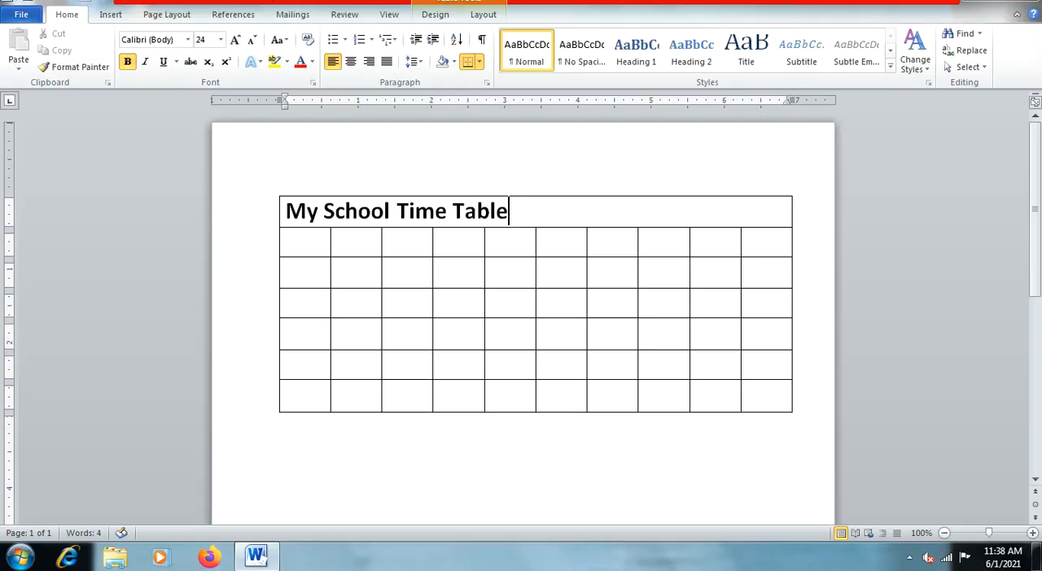
{"action": "left_click", "coordinate": [351, 64]}
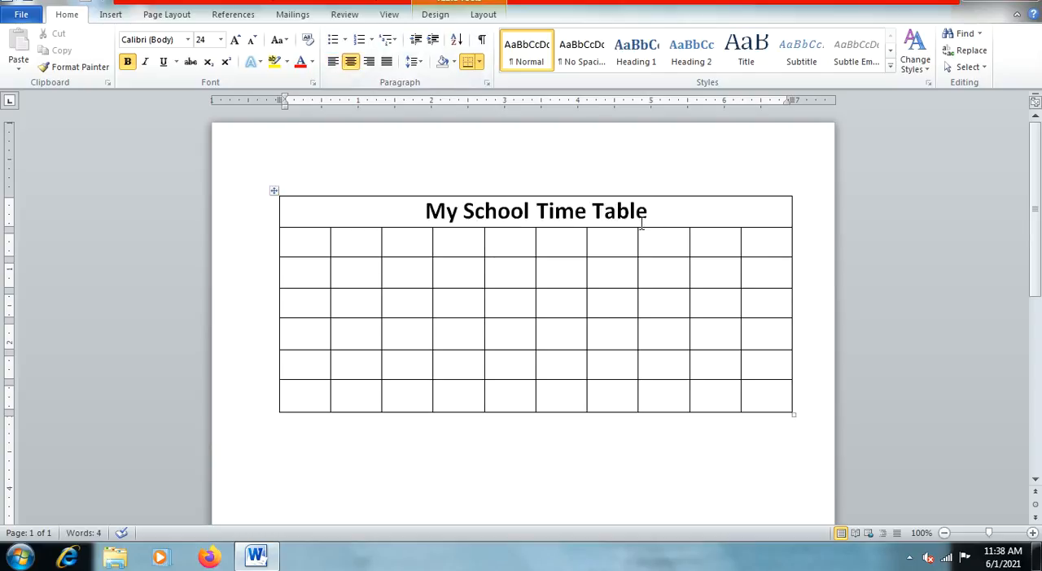
Step: Enter "Day of Week" in the first cell of the second row and make it bold
{"action": "left_click", "coordinate": [315, 239]}
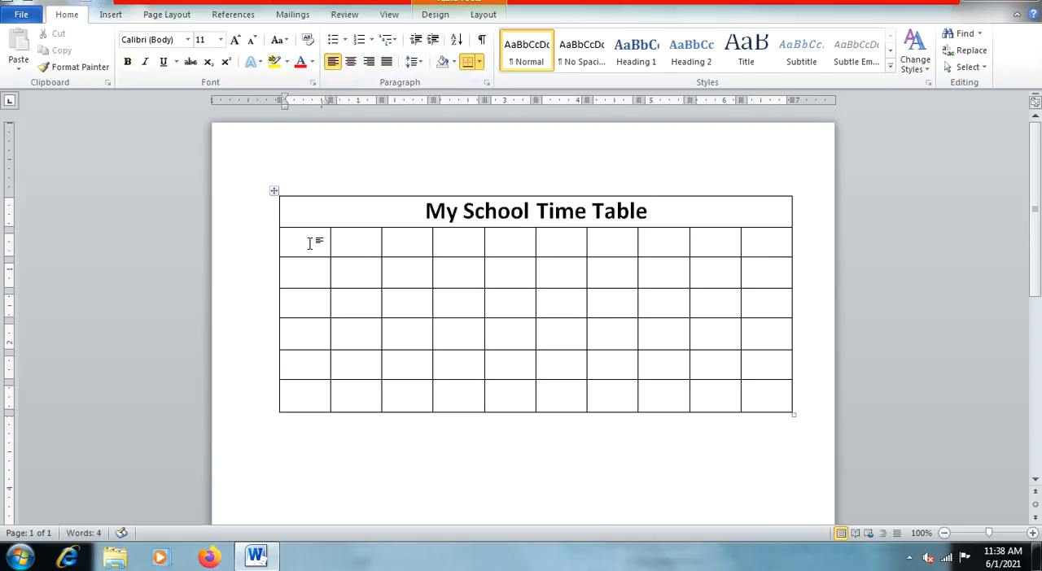
{"action": "type", "text": "Day of Week"}
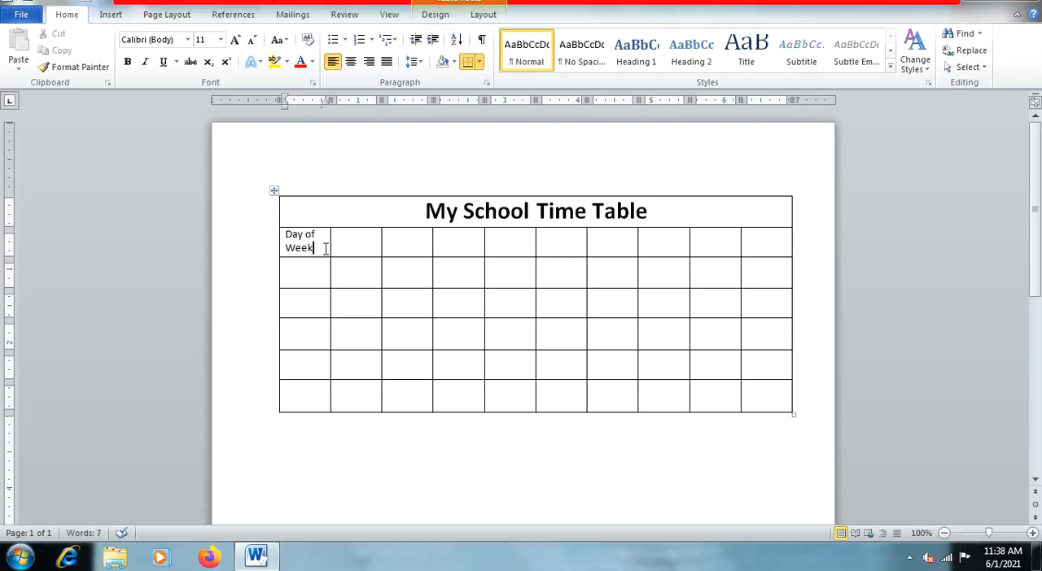
{"action": "left_click_drag", "start_coordinate": [324, 248], "coordinate": [274, 237]}
{"action": "left_click", "coordinate": [127, 62]}
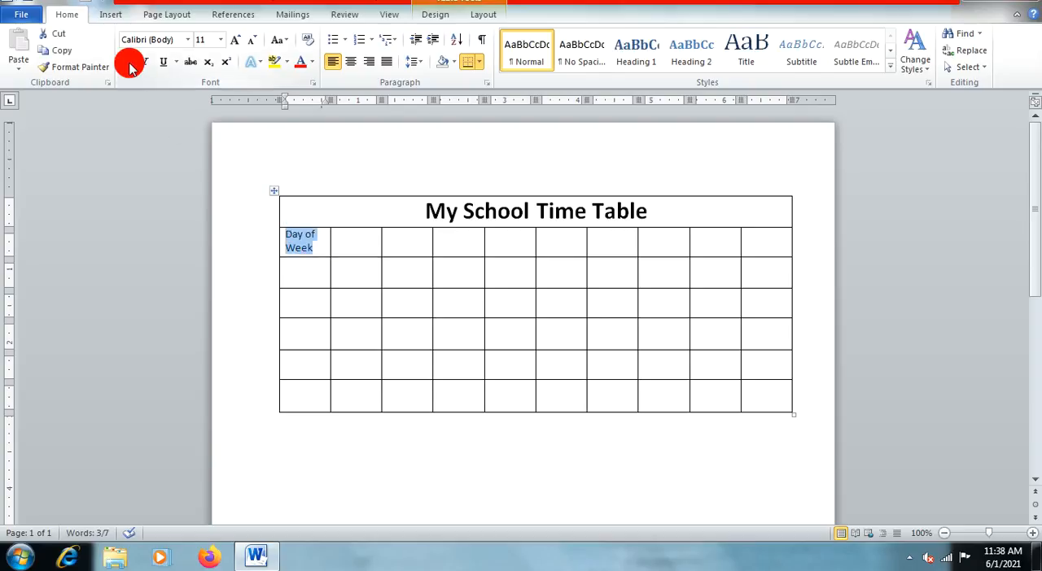
Step: Enter the period headings 1st, 2nd, 3rd and 4th in the four cells after "Day of Week"
{"action": "left_click", "coordinate": [347, 234]}
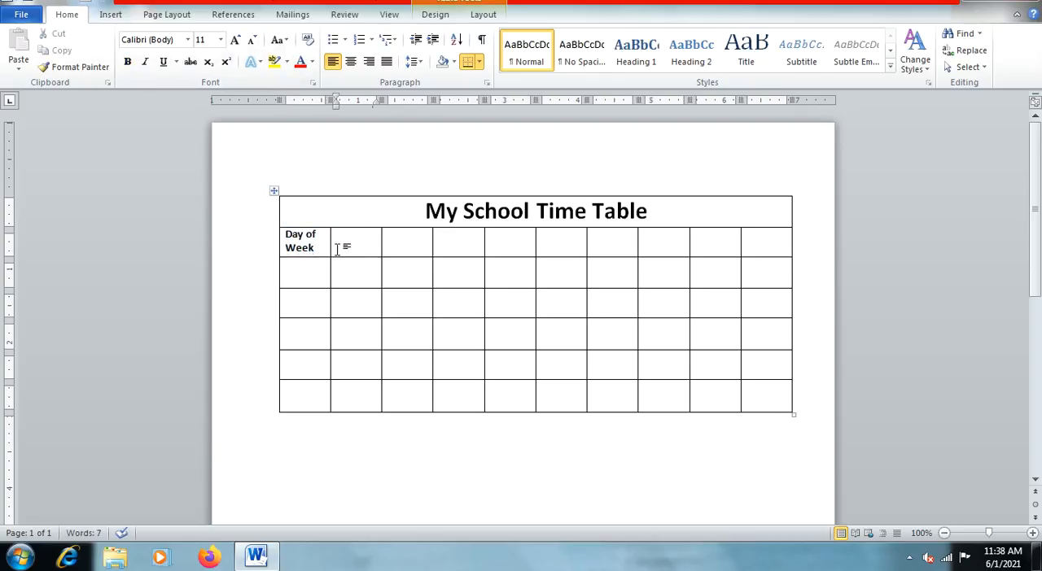
{"action": "type", "text": "1st"}
{"action": "key", "text": "Tab"}
{"action": "type", "text": "2nd"}
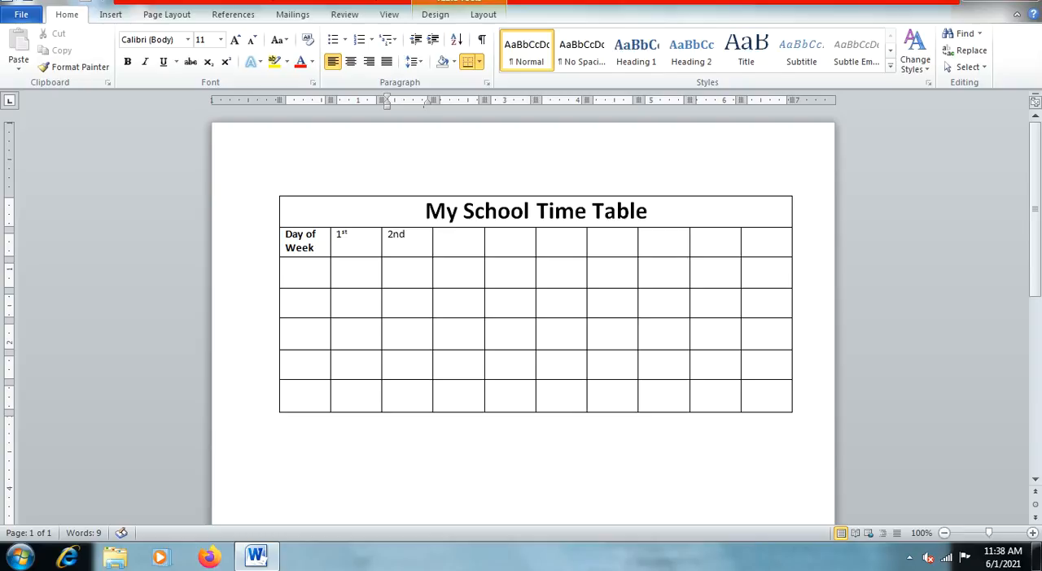
{"action": "key", "text": "Tab"}
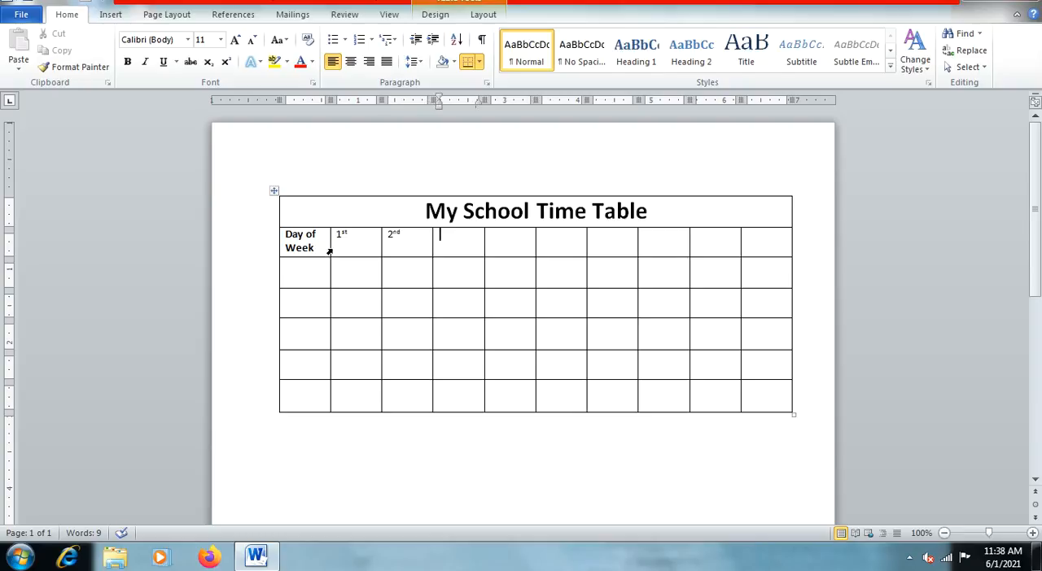
{"action": "type", "text": "3rd"}
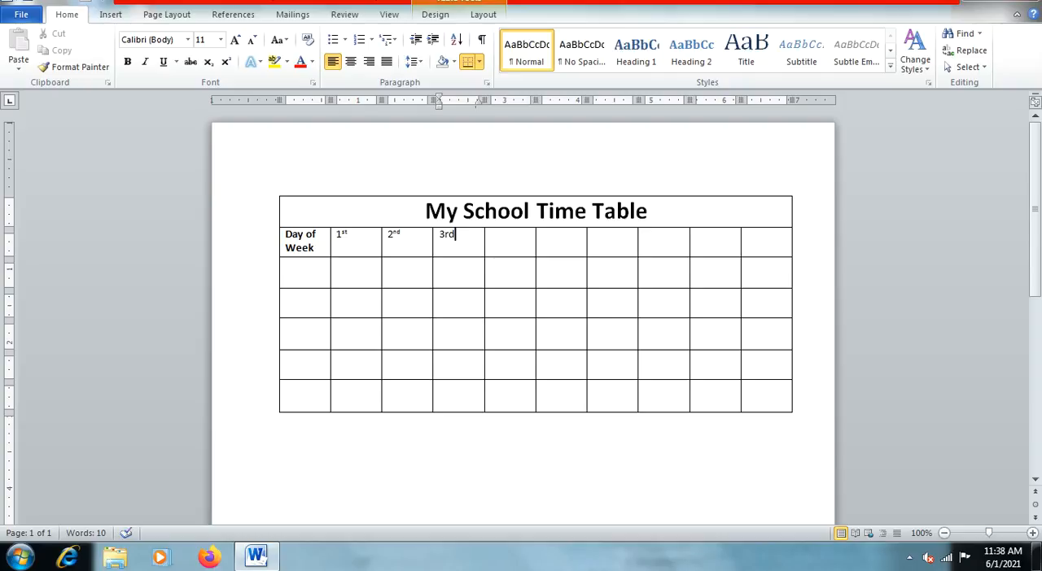
{"action": "key", "text": "Tab"}
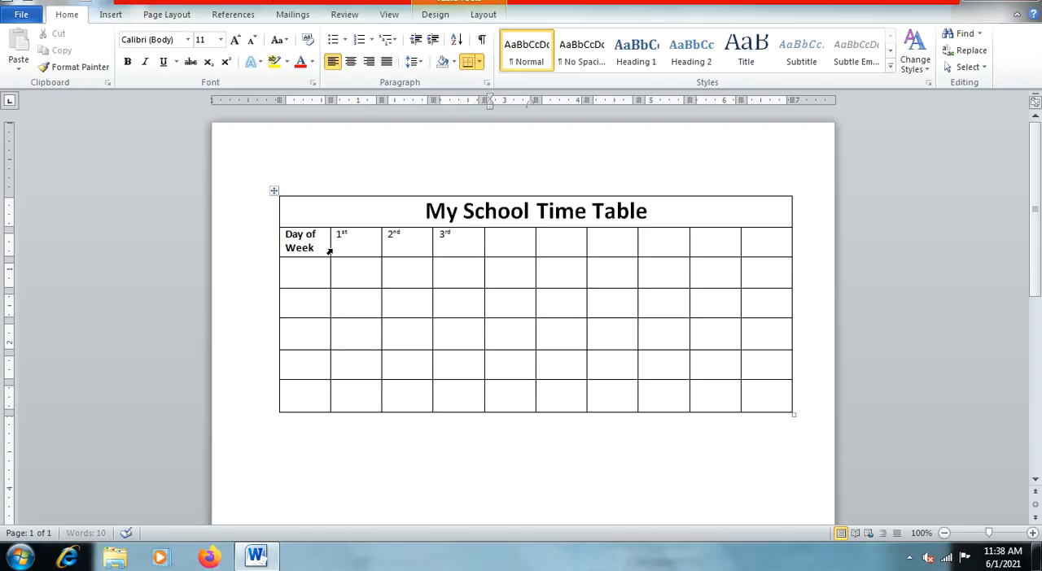
{"action": "type", "text": "4th"}
Step: Leave the cell after 4th empty and enter the headings 5th, 6th, 7th and 8th in the remaining four cells
{"action": "key", "text": "Tab"}
{"action": "key", "text": "Tab"}
{"action": "type", "text": "5th"}
{"action": "key", "text": "Tab"}
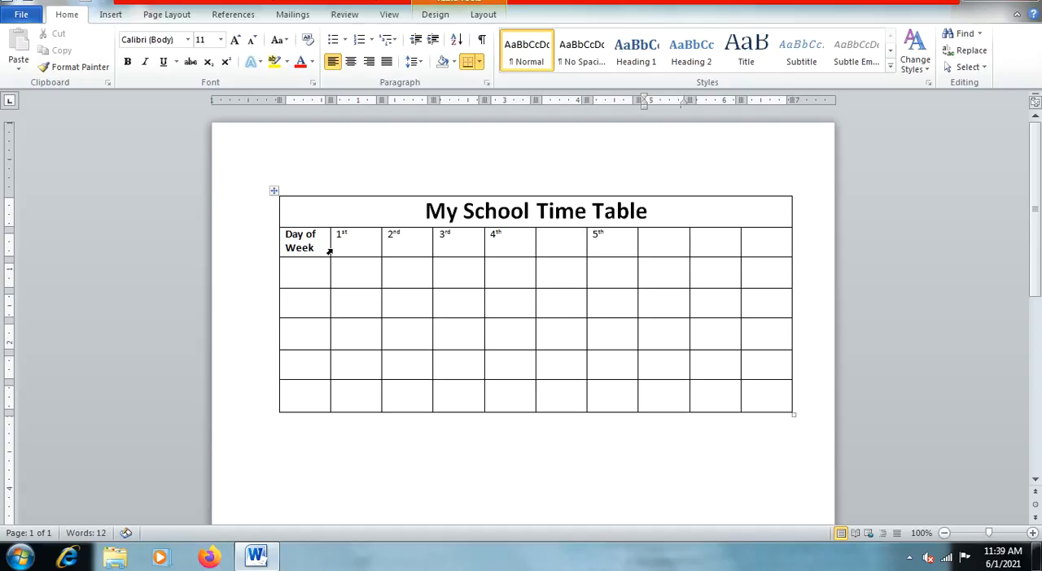
{"action": "type", "text": "6th"}
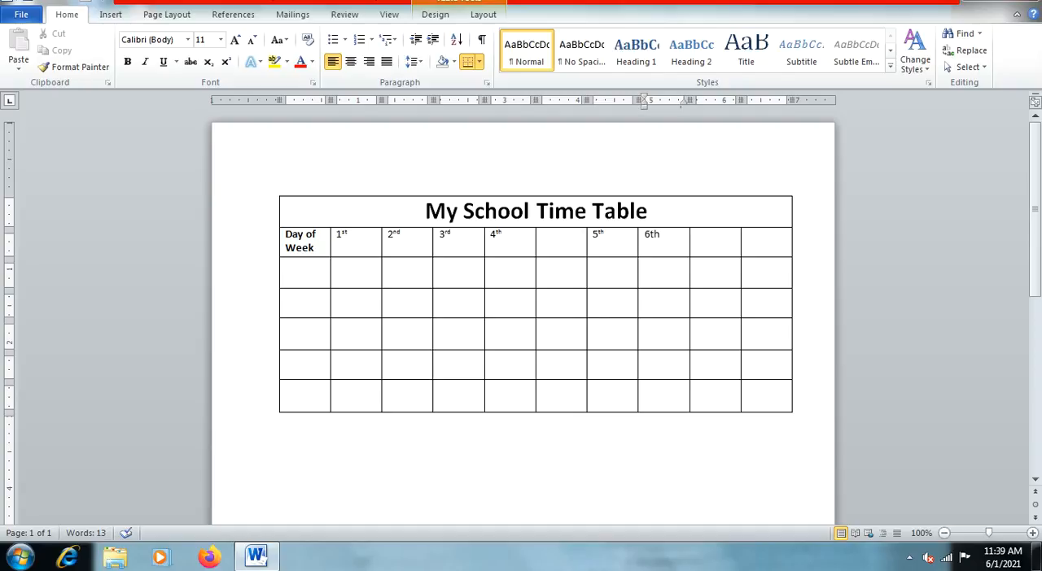
{"action": "key", "text": "Tab"}
{"action": "type", "text": "7th"}
{"action": "key", "text": "Tab"}
{"action": "type", "text": "8th"}
Step: Set the font size of the entire heading row, from "Day of Week" to 8th, to 22
{"action": "left_click", "coordinate": [351, 250]}
{"action": "left_click_drag", "start_coordinate": [758, 236], "coordinate": [314, 229]}
{"action": "left_click", "coordinate": [220, 39]}
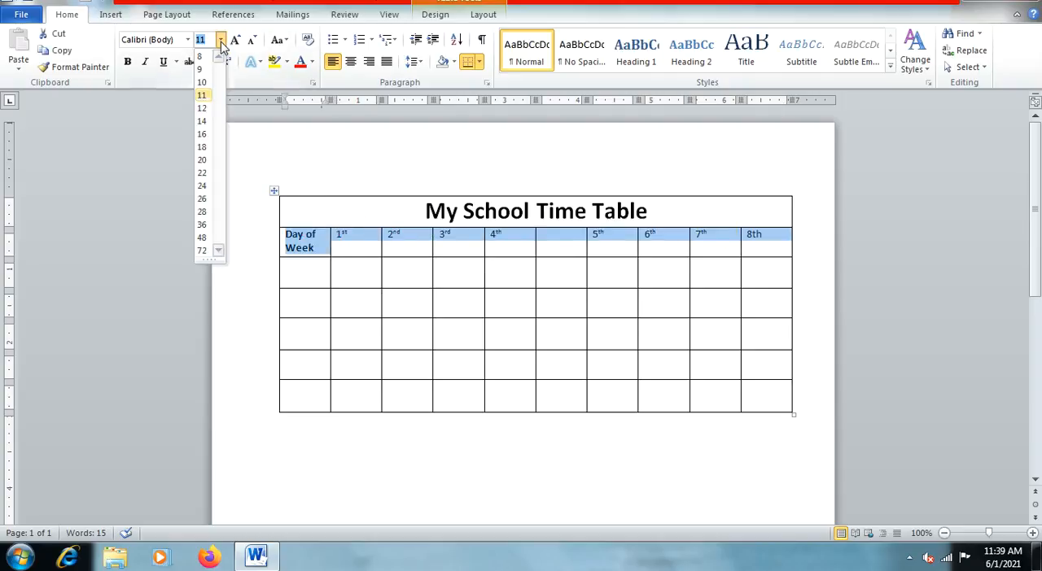
{"action": "left_click", "coordinate": [204, 172]}
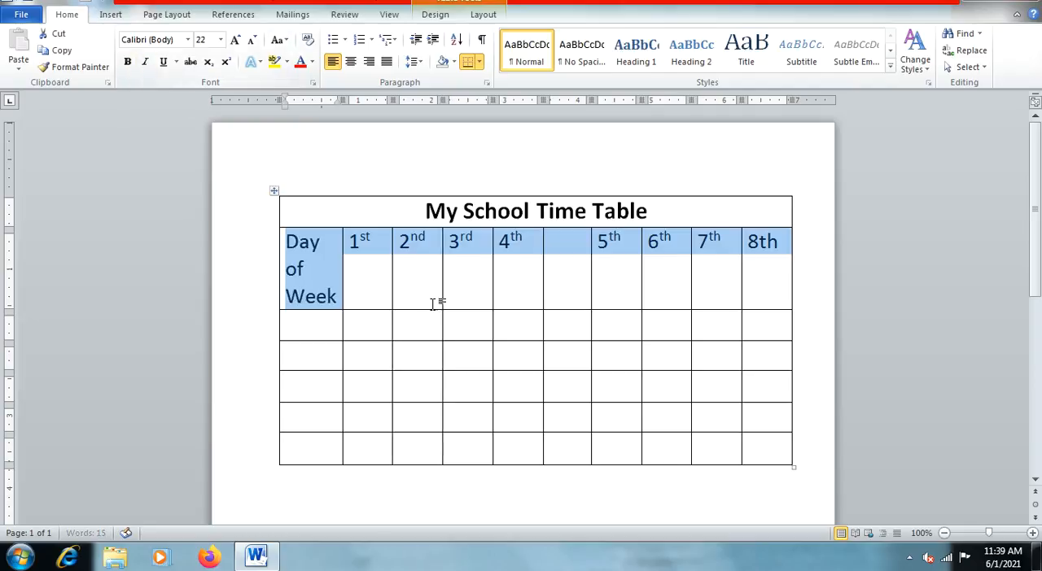
Step: Set the font size of the "Day of Week" heading to 20
{"action": "left_click_drag", "start_coordinate": [338, 303], "coordinate": [267, 213]}
{"action": "left_click", "coordinate": [220, 39]}
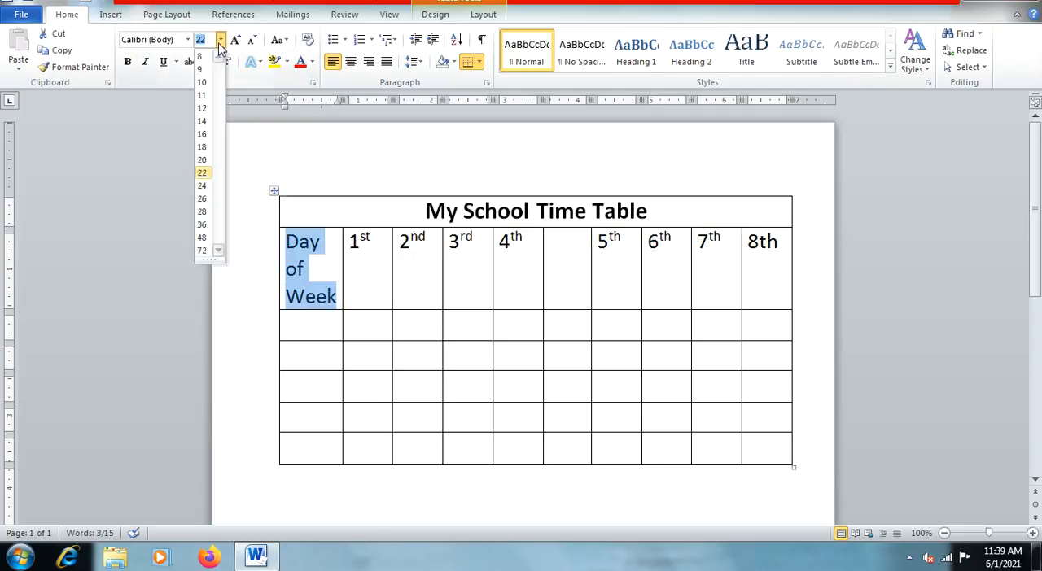
{"action": "left_click", "coordinate": [202, 161]}
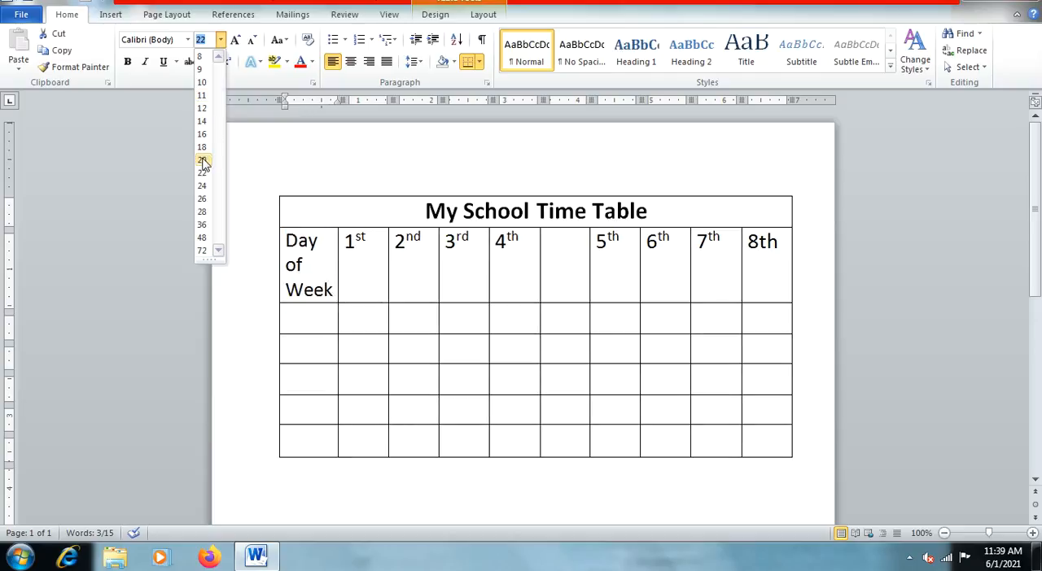
Step: Widen the "Day of Week" column so its heading fits on two lines, and widen the 1st column slightly
{"action": "left_click_drag", "start_coordinate": [335, 268], "coordinate": [354, 271]}
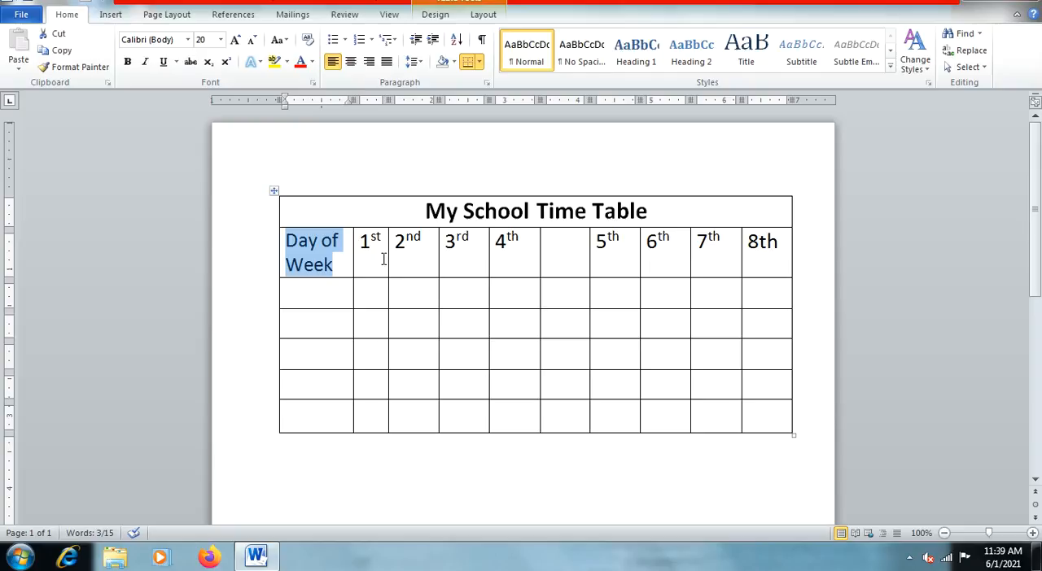
{"action": "left_click", "coordinate": [386, 269]}
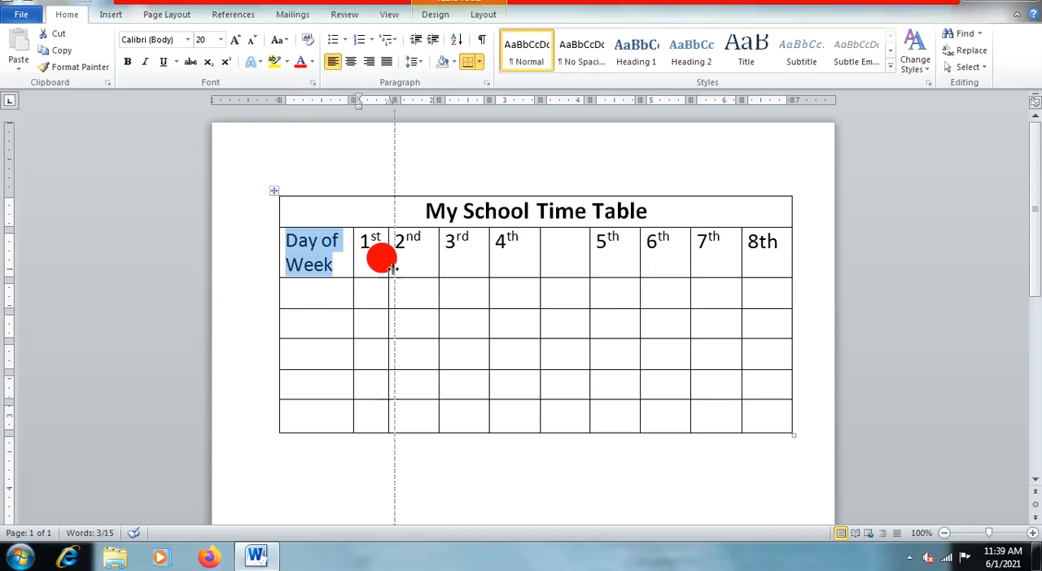
{"action": "left_click_drag", "start_coordinate": [387, 268], "coordinate": [399, 269]}
{"action": "left_click", "coordinate": [333, 248]}
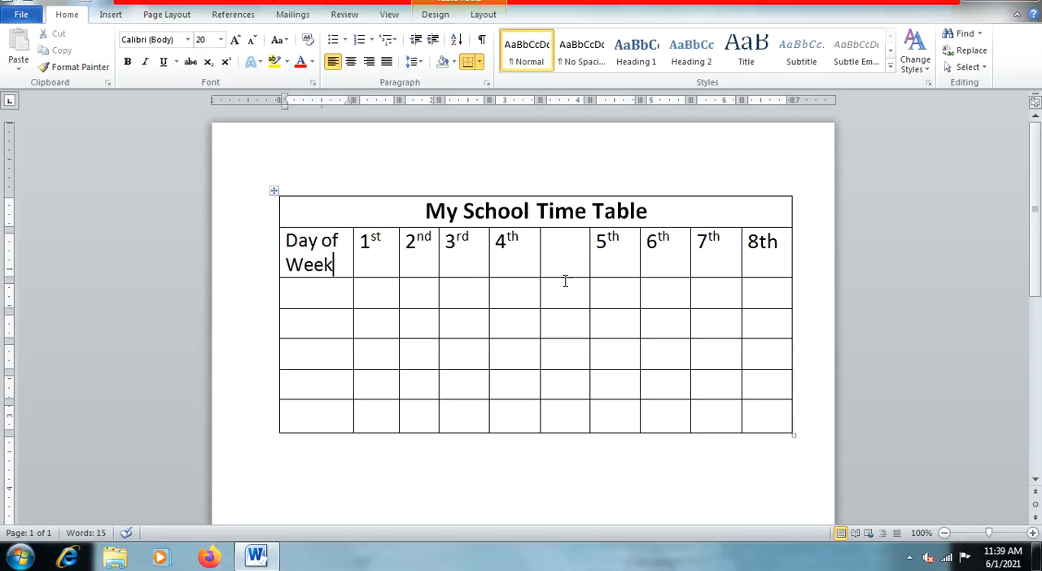
Step: Merge all cells of the empty column between 4th and 5th, from the heading row down to the last row
{"action": "left_click_drag", "start_coordinate": [561, 258], "coordinate": [578, 412]}
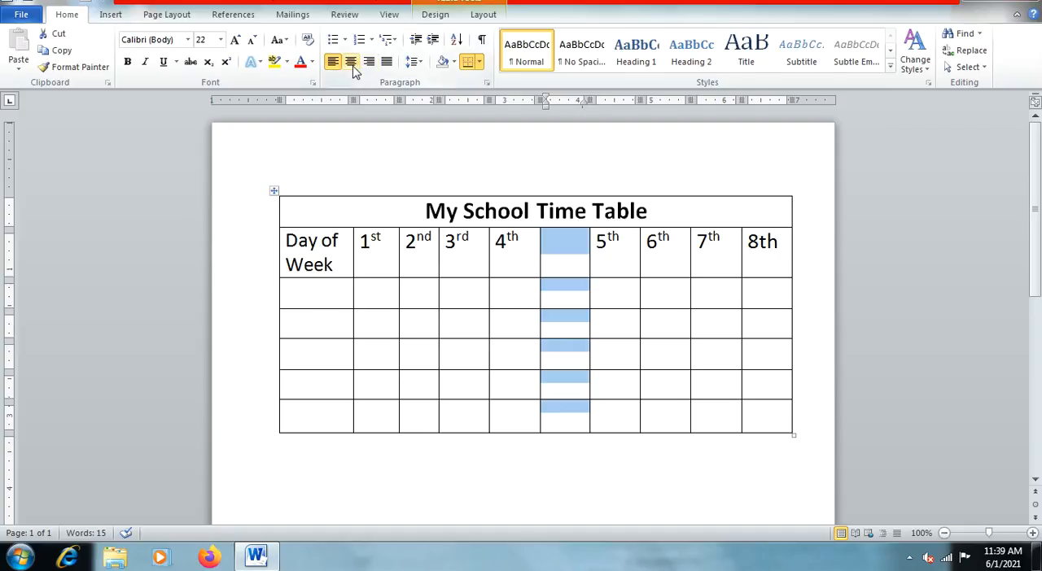
{"action": "left_click", "coordinate": [480, 16]}
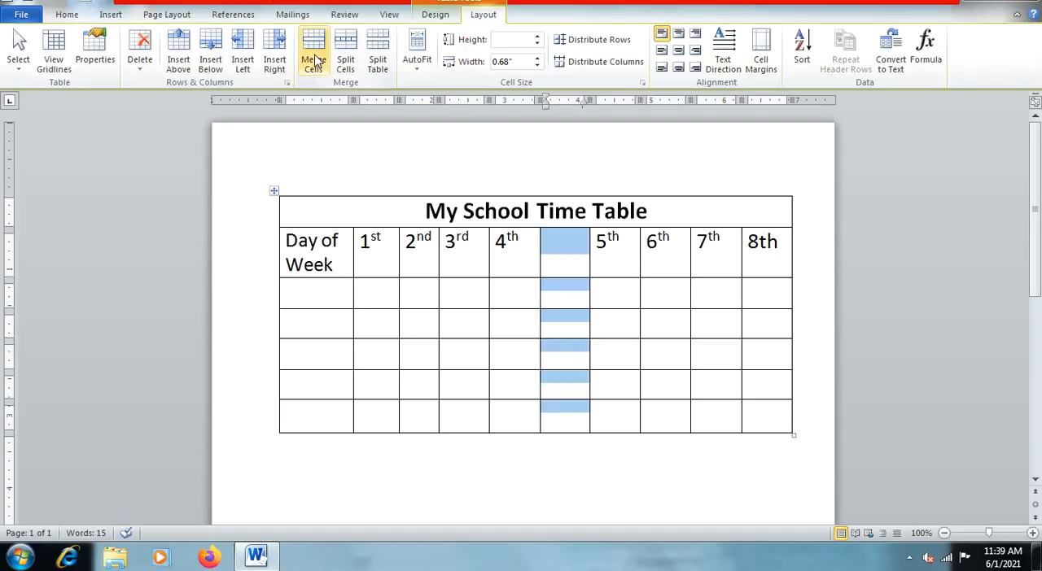
{"action": "left_click", "coordinate": [315, 61]}
{"action": "left_click", "coordinate": [570, 314]}
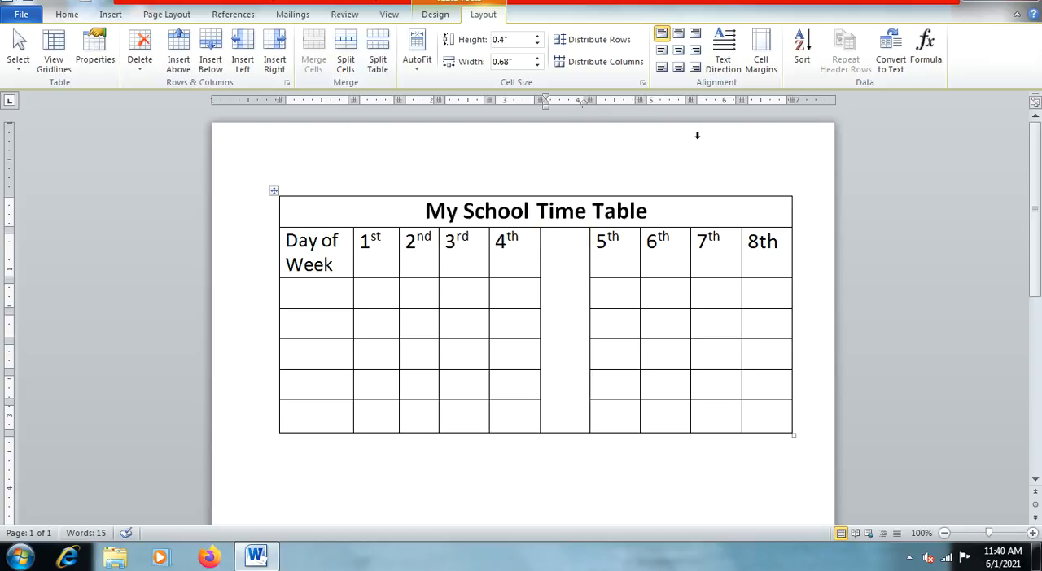
Step: Rotate the merged column's text direction to read from bottom to top and enter LUNCH in it
{"action": "left_click", "coordinate": [731, 65]}
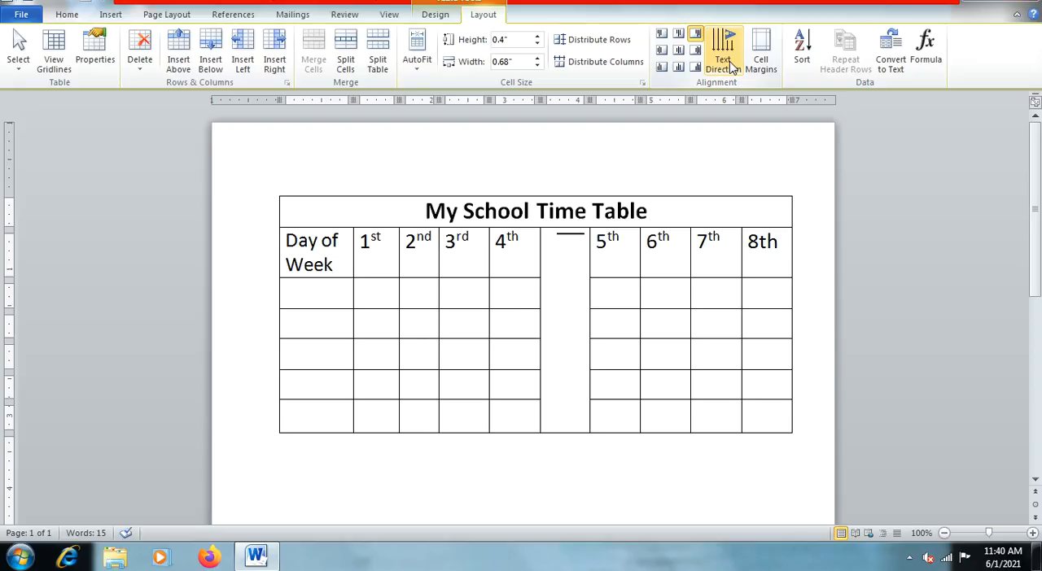
{"action": "left_click", "coordinate": [731, 65]}
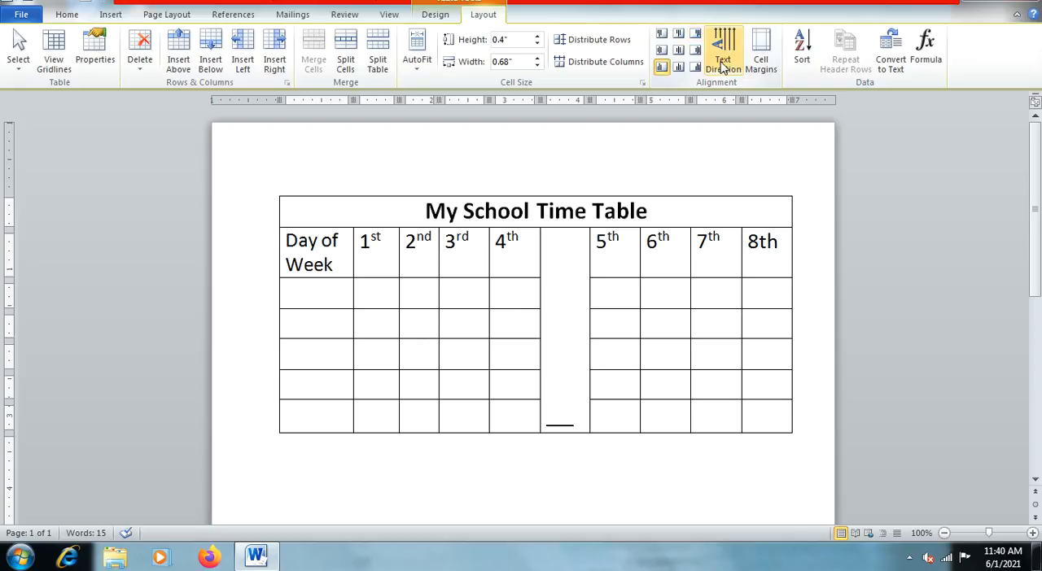
{"action": "left_click", "coordinate": [662, 69]}
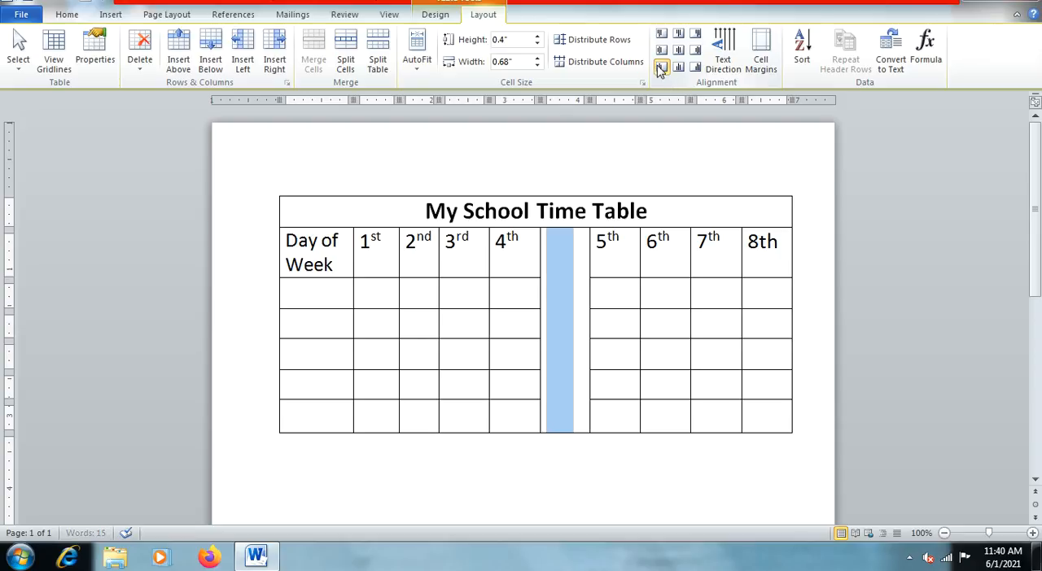
{"action": "left_click", "coordinate": [561, 380]}
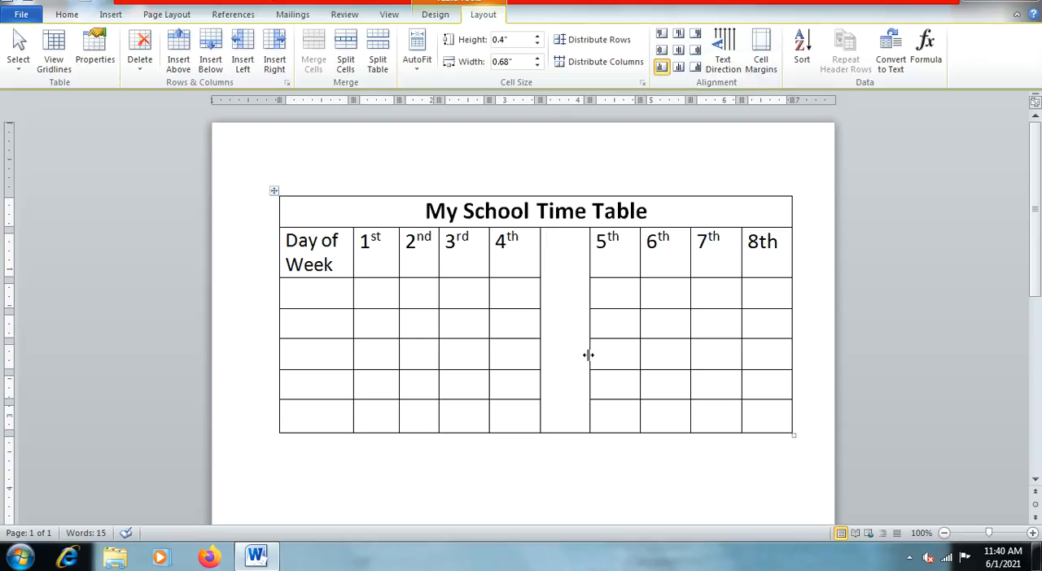
{"action": "type", "text": "LUNC"}
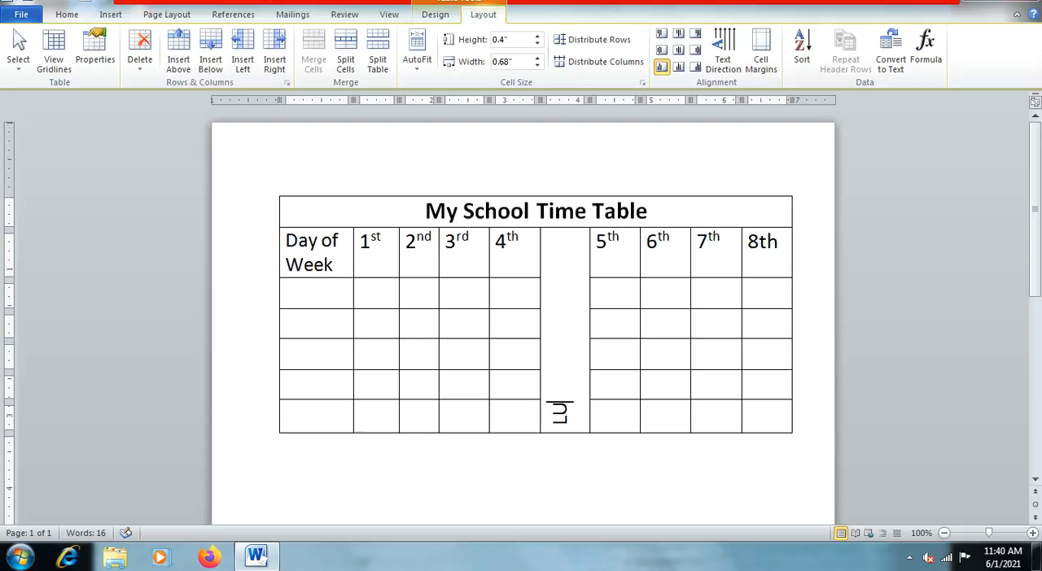
{"action": "type", "text": "H"}
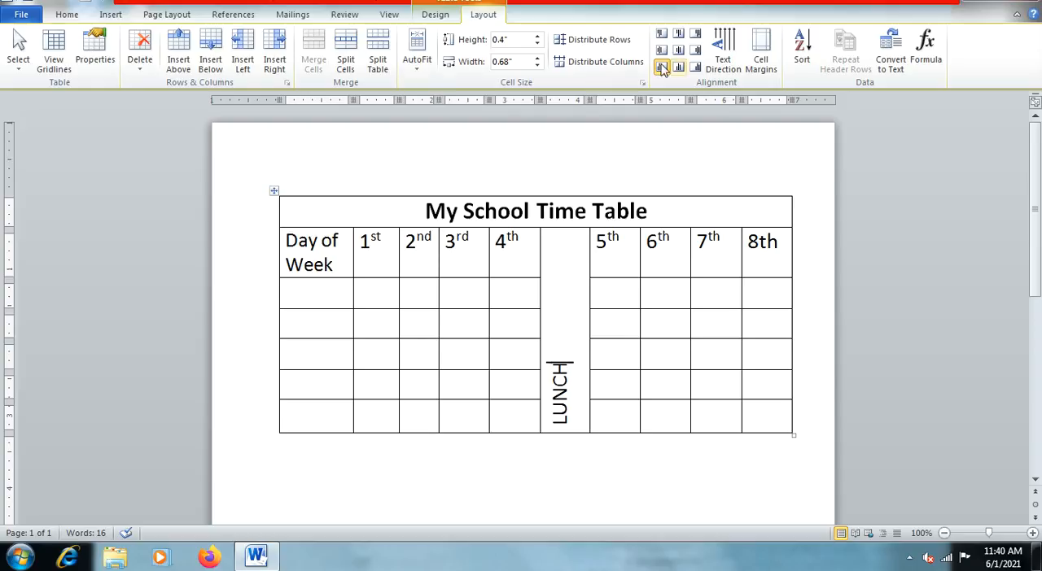
Step: Centre LUNCH within the merged column and separate its letters with spaces
{"action": "left_click", "coordinate": [74, 15]}
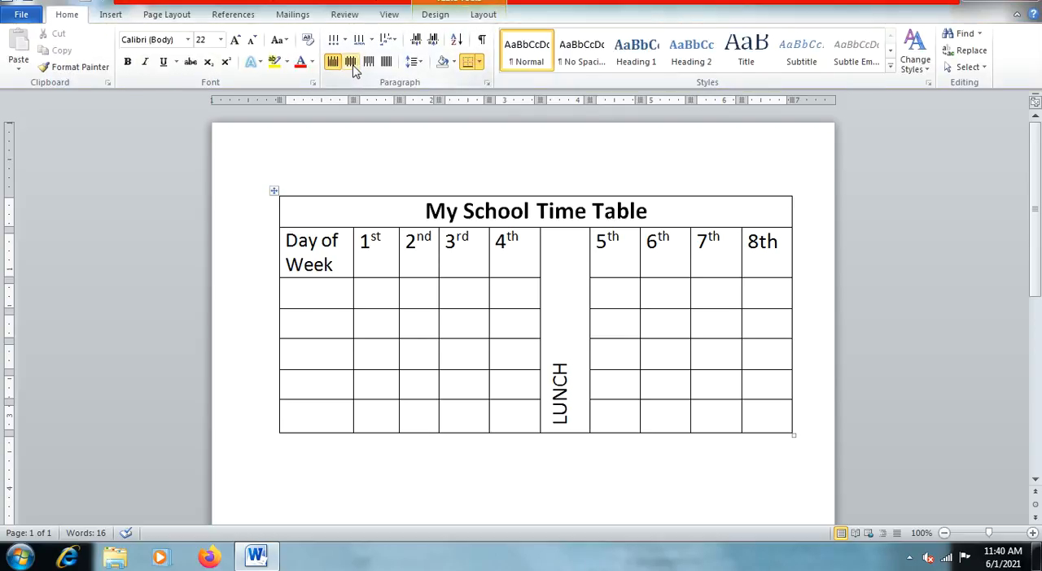
{"action": "left_click", "coordinate": [353, 70]}
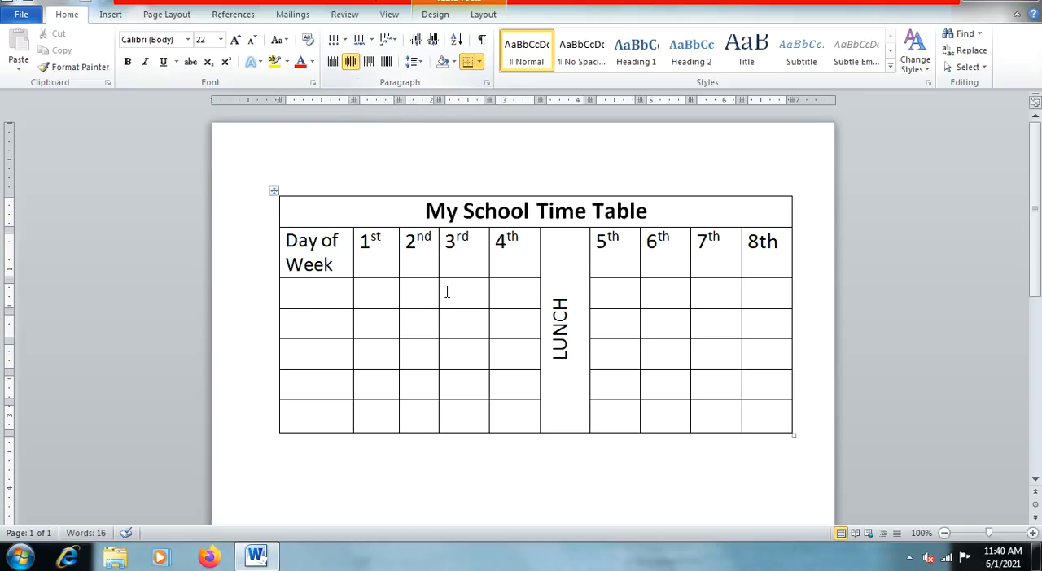
{"action": "left_click", "coordinate": [558, 348]}
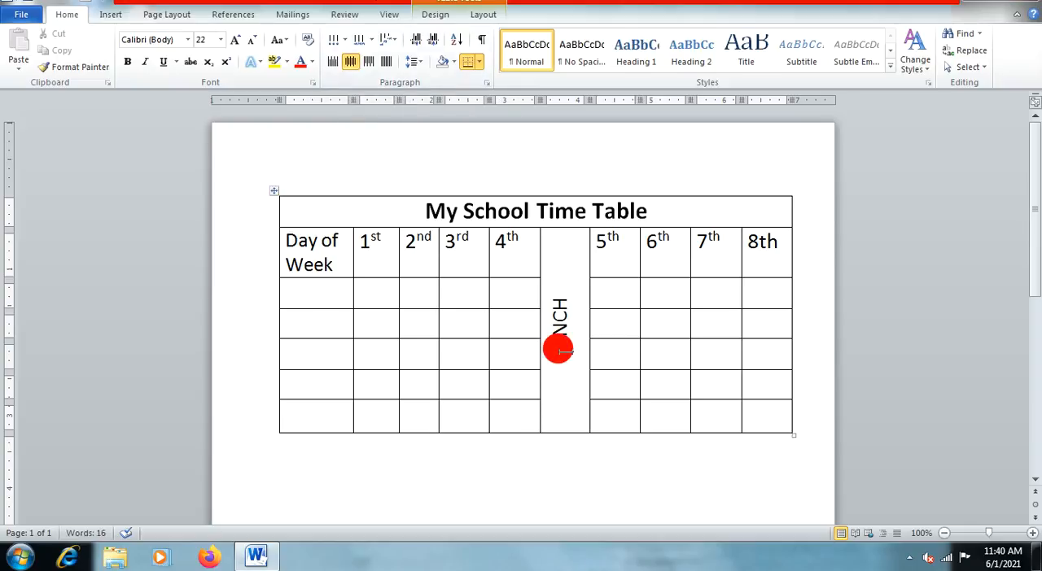
{"action": "left_click", "coordinate": [560, 333]}
{"action": "left_click", "coordinate": [560, 314]}
{"action": "left_click", "coordinate": [559, 303]}
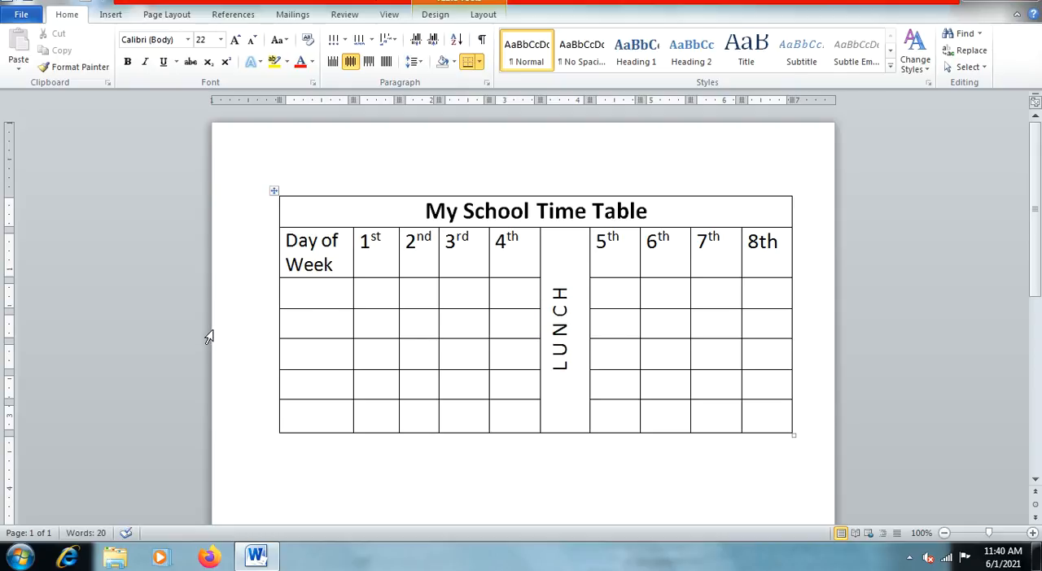
Step: Enter Monday and Tuesday in the first two cells below the "Day of Week" heading
{"action": "left_click", "coordinate": [307, 300]}
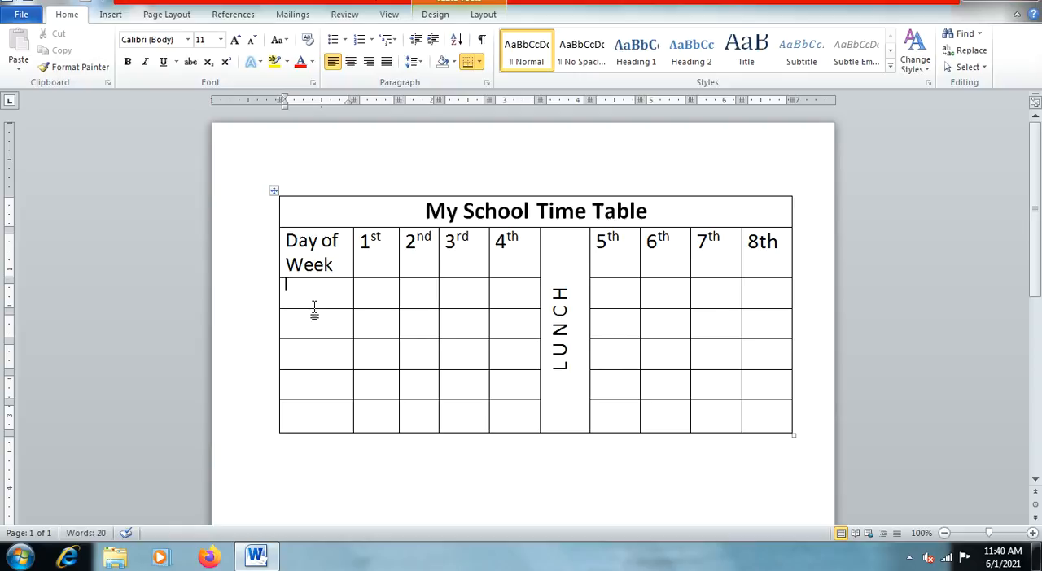
{"action": "type", "text": "Monday"}
{"action": "left_click", "coordinate": [309, 327]}
{"action": "type", "text": "Tues"}
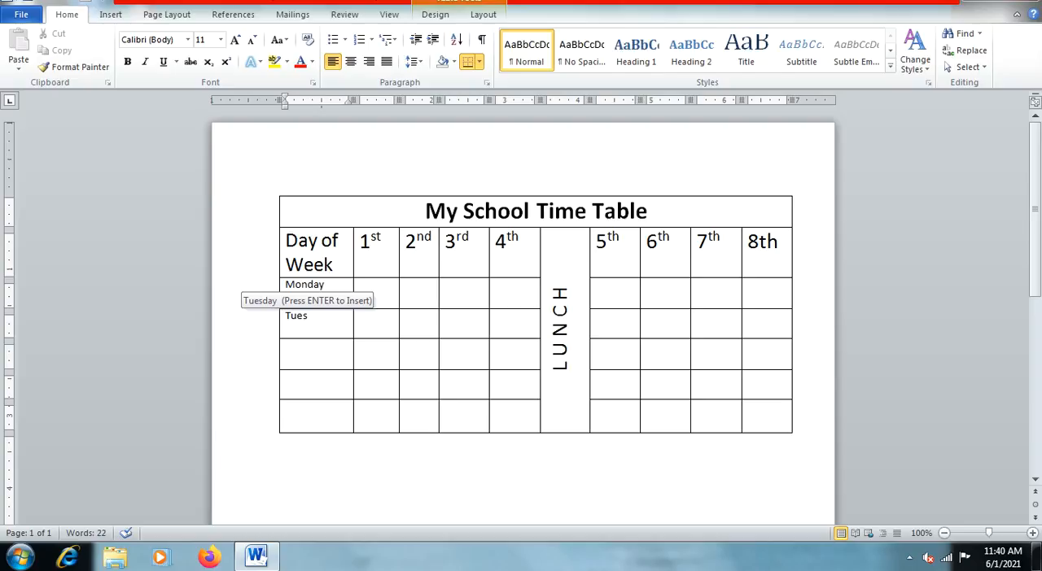
{"action": "type", "text": "day"}
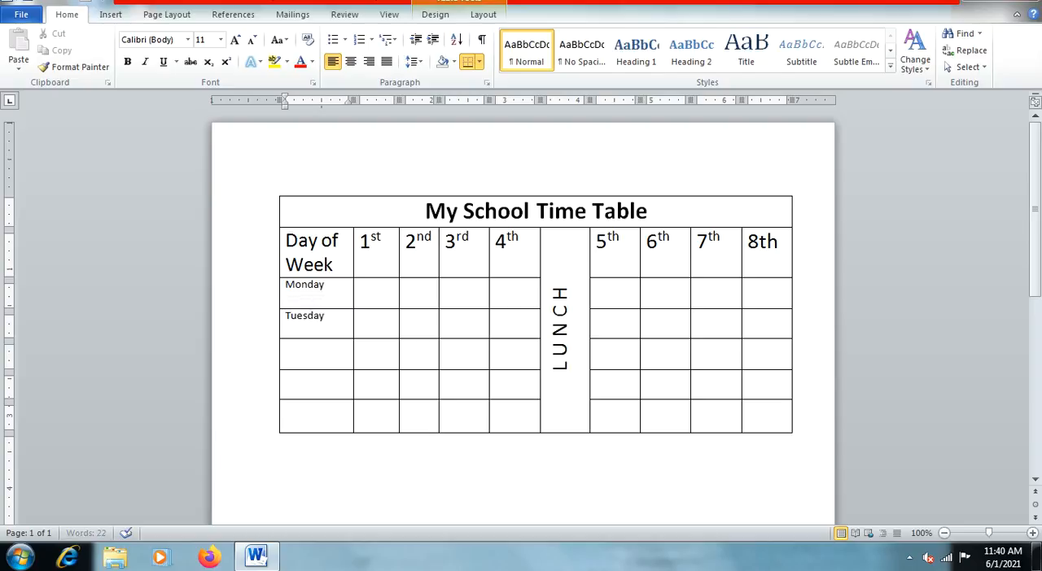
Step: Enter Thursday in the day cell below Tuesday
{"action": "left_click", "coordinate": [310, 361]}
{"action": "type", "text": "Thursd"}
{"action": "key", "text": "Return"}
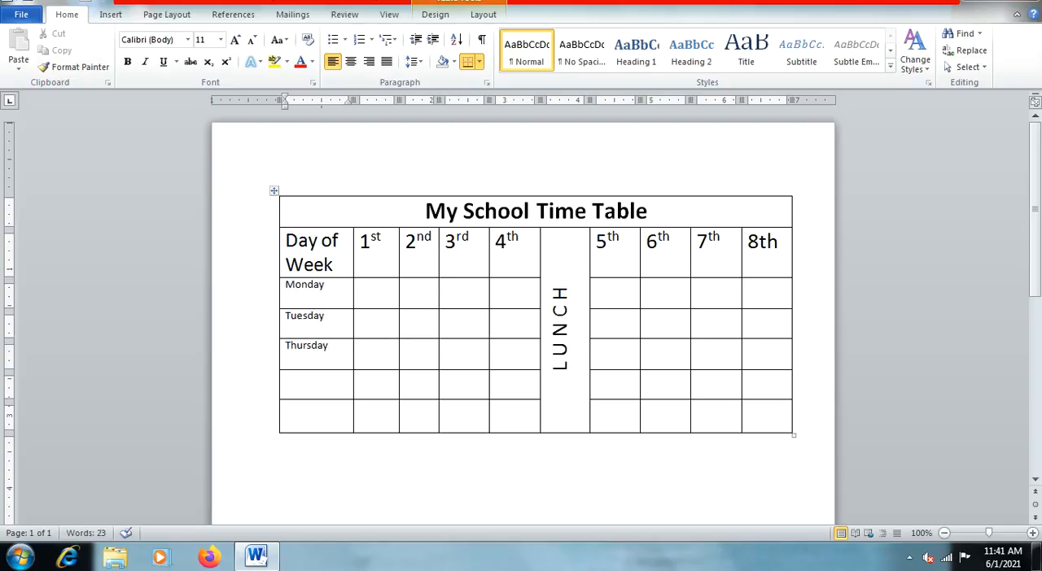
{"action": "left_click", "coordinate": [314, 383]}
Step: Replace the day name in the cell below Tuesday with Wednesday
{"action": "left_click_drag", "start_coordinate": [327, 347], "coordinate": [288, 348]}
{"action": "type", "text": "Wednesday"}
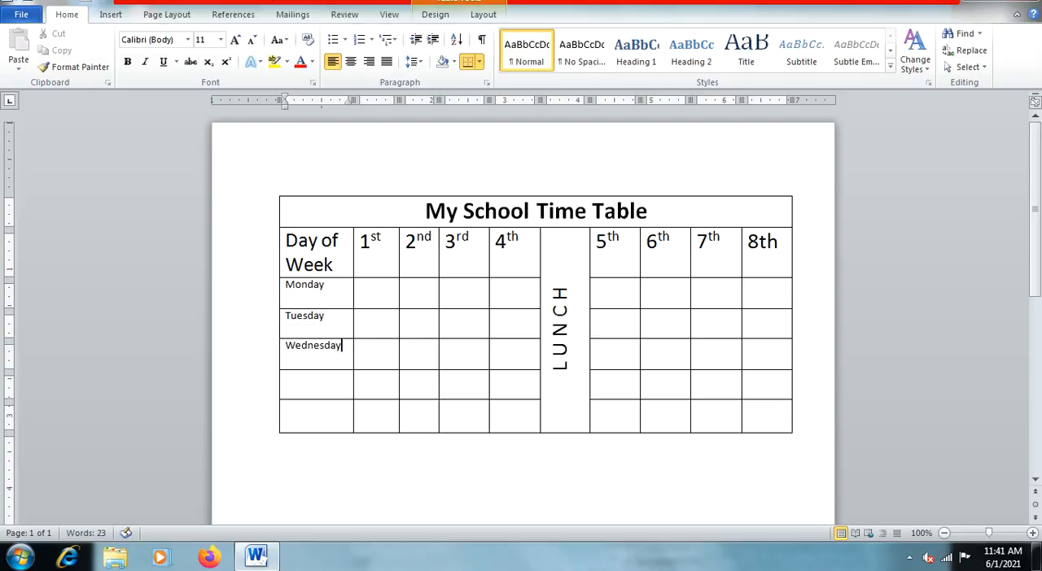
Step: Enter Thursday and Friday in the last two cells of the "Day of Week" column
{"action": "left_click", "coordinate": [321, 388]}
{"action": "type", "text": "Thursd"}
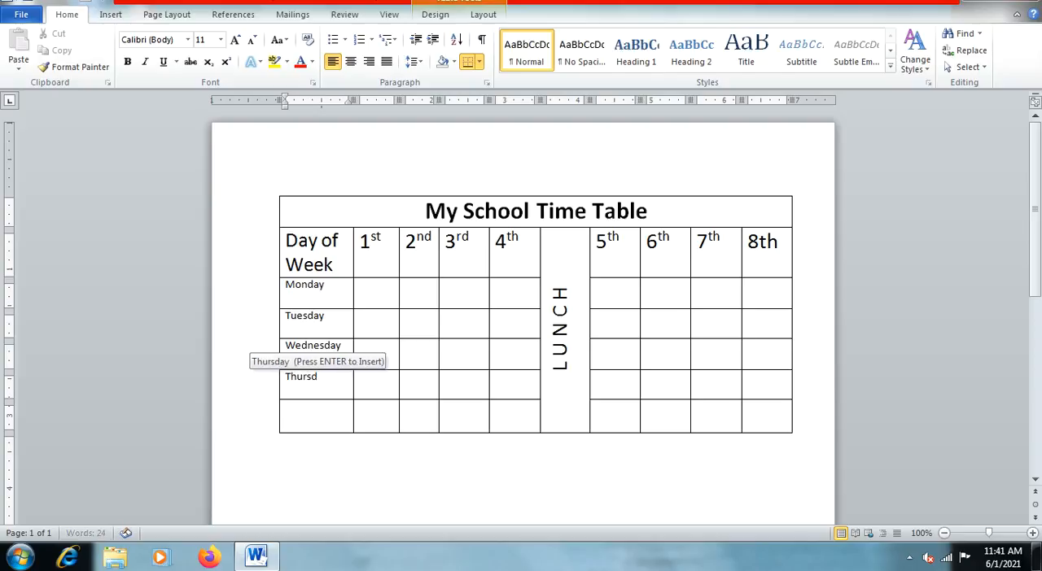
{"action": "key", "text": "Return"}
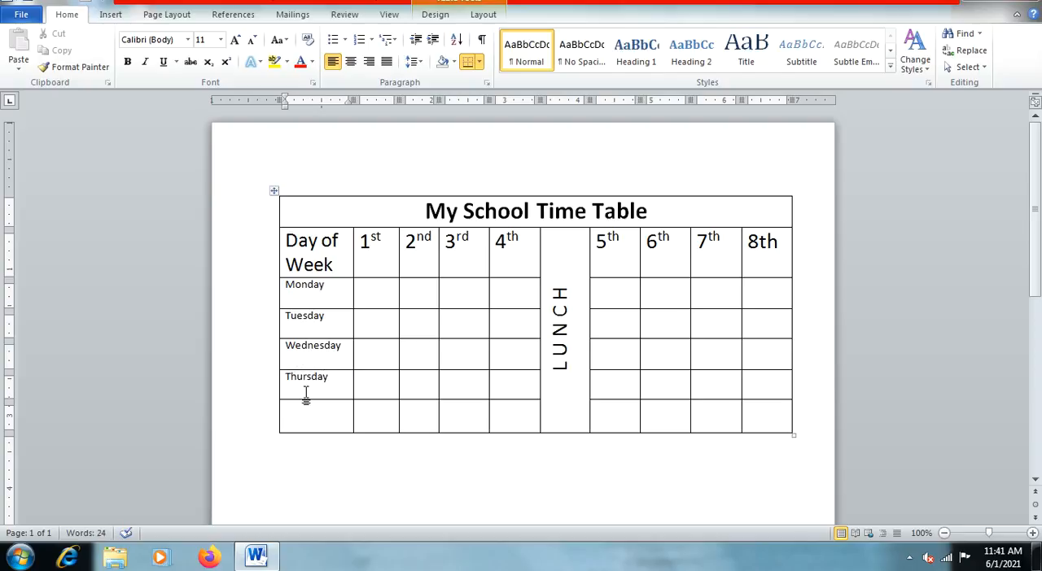
{"action": "left_click", "coordinate": [305, 420]}
{"action": "type", "text": "Friday"}
{"action": "left_click", "coordinate": [566, 413]}
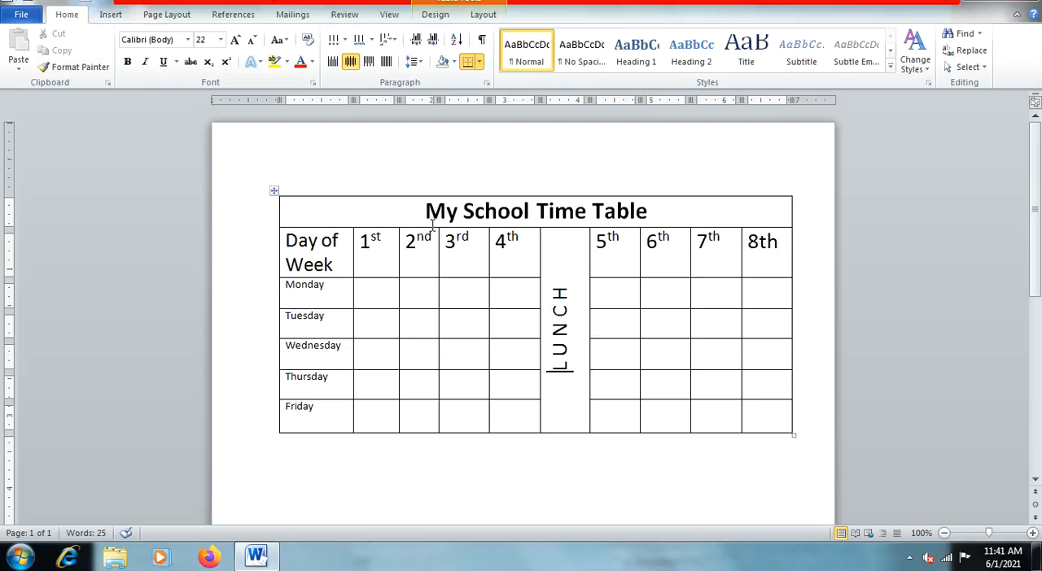
Step: Shade the "My School Time Table" title row with standard yellow
{"action": "left_click", "coordinate": [310, 207]}
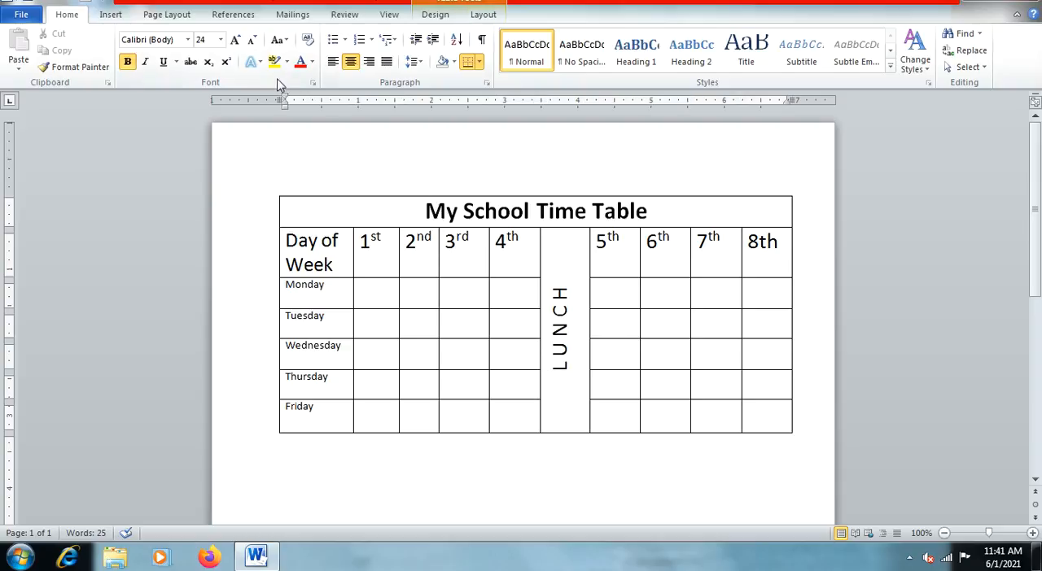
{"action": "left_click", "coordinate": [432, 16]}
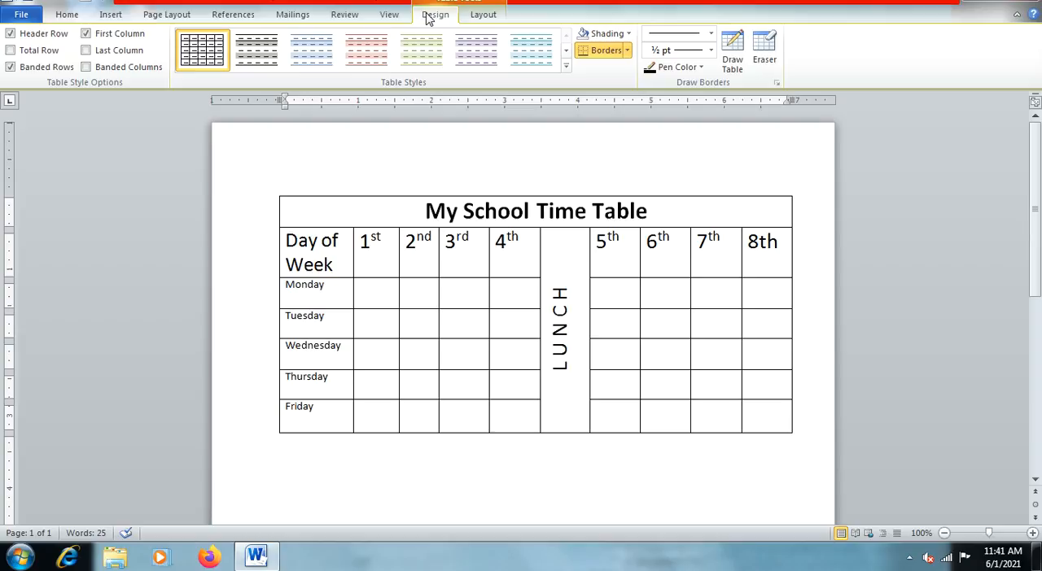
{"action": "left_click", "coordinate": [482, 17]}
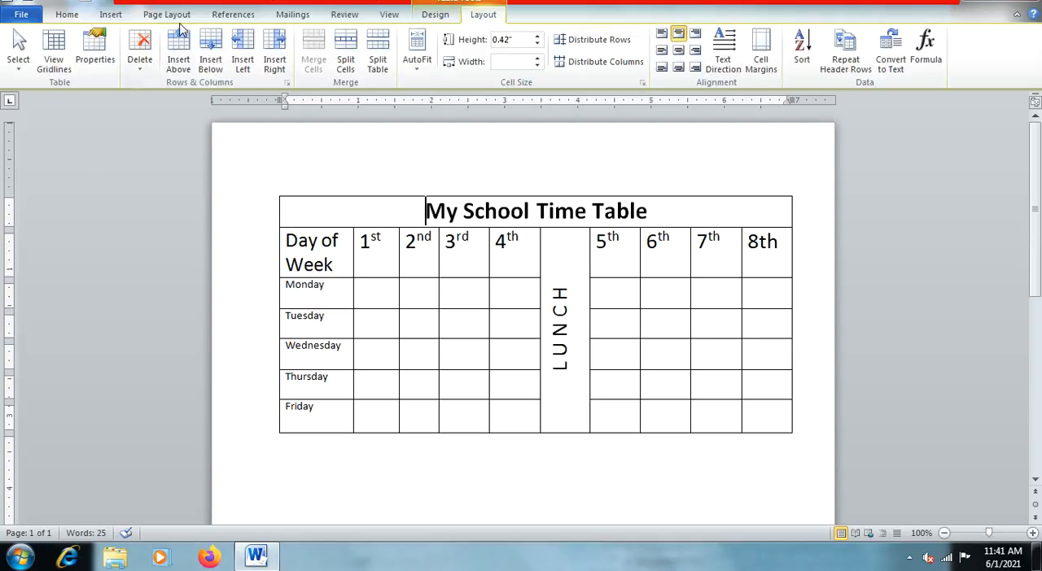
{"action": "left_click", "coordinate": [435, 15]}
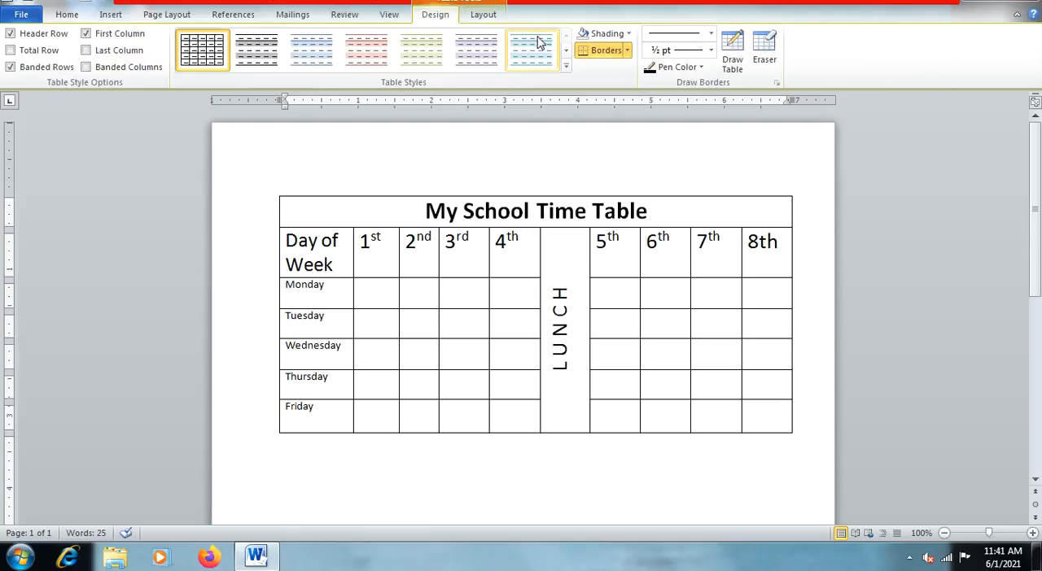
{"action": "left_click", "coordinate": [67, 15]}
{"action": "left_click", "coordinate": [454, 64]}
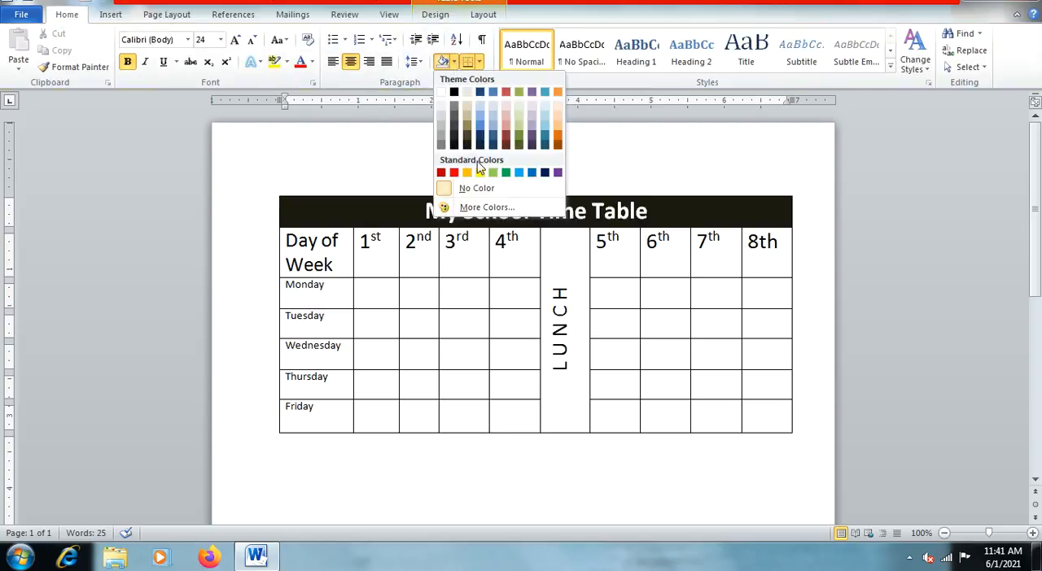
{"action": "left_click", "coordinate": [479, 173]}
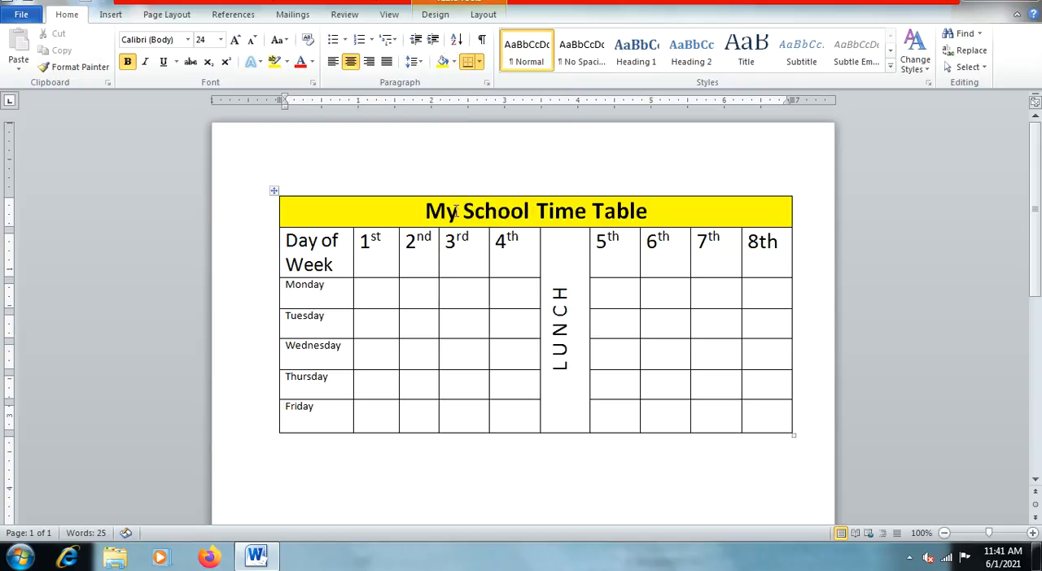
Step: Change the font colour of the title "My School Time Table" to standard blue
{"action": "left_click_drag", "start_coordinate": [427, 207], "coordinate": [670, 212]}
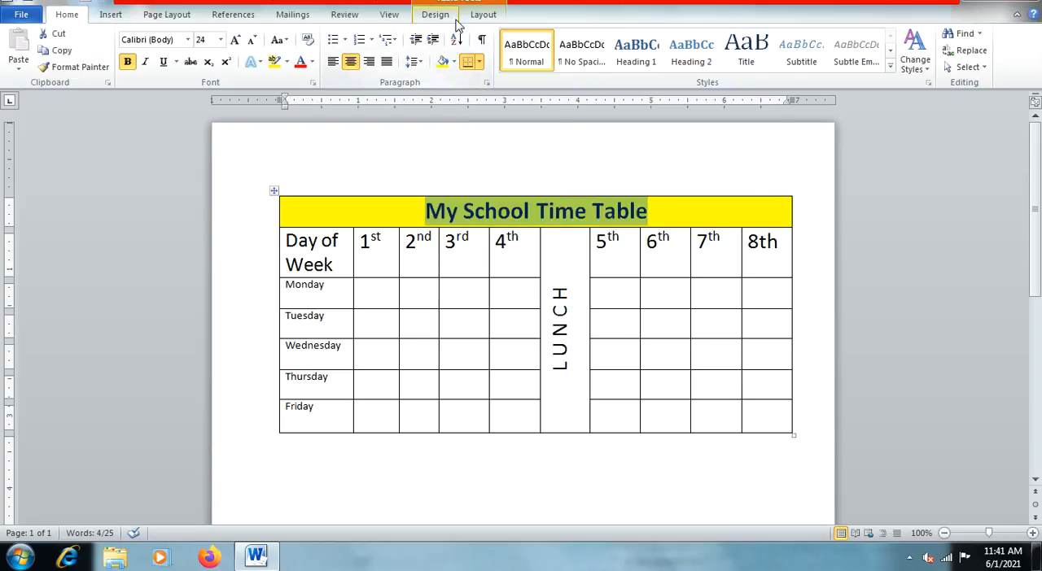
{"action": "left_click", "coordinate": [312, 64]}
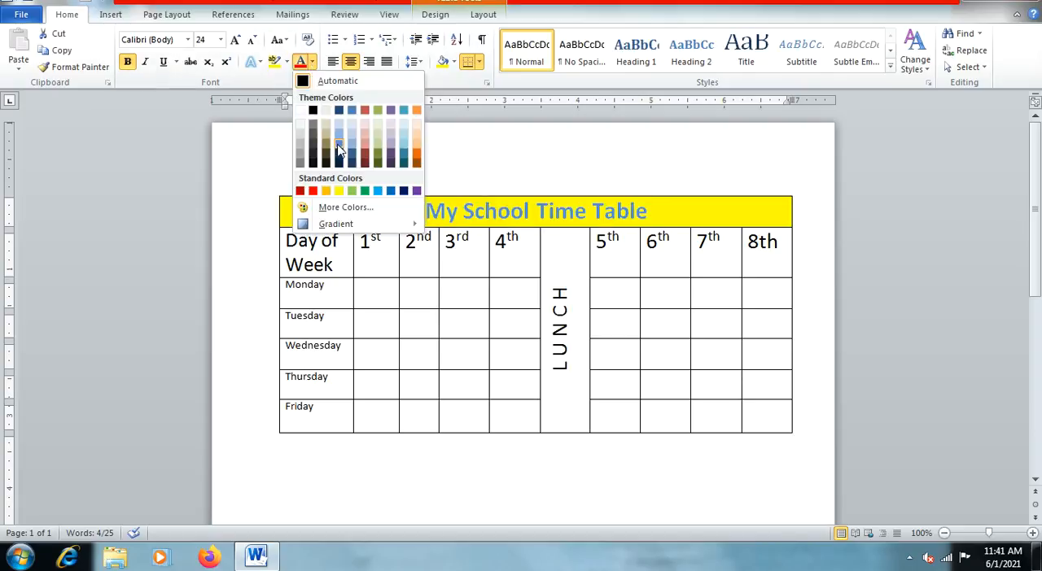
{"action": "left_click", "coordinate": [391, 191]}
{"action": "left_click", "coordinate": [415, 275]}
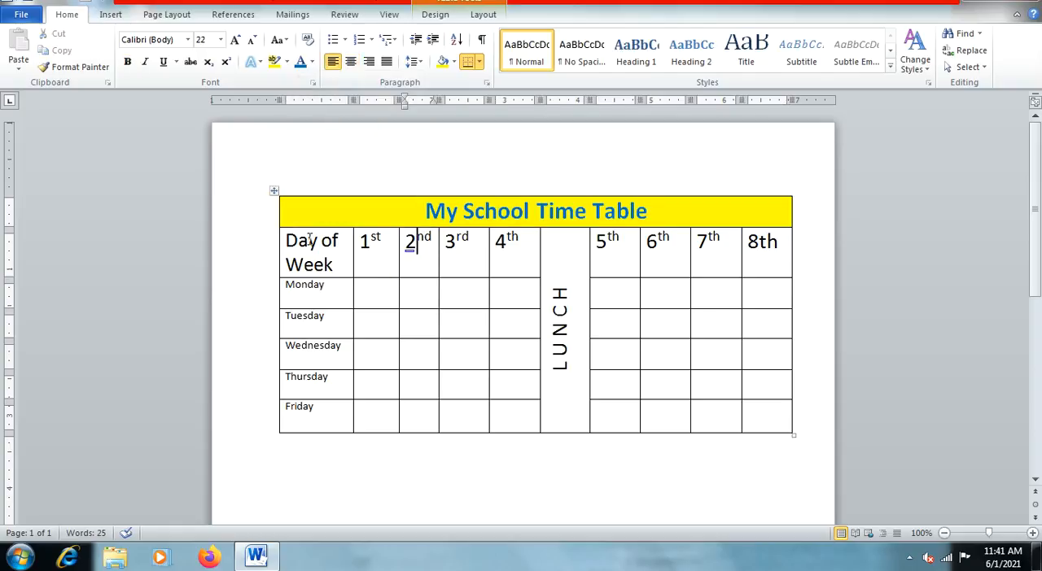
Step: Set the day names from Monday to Friday to font size 14 and make them bold
{"action": "left_click", "coordinate": [287, 281]}
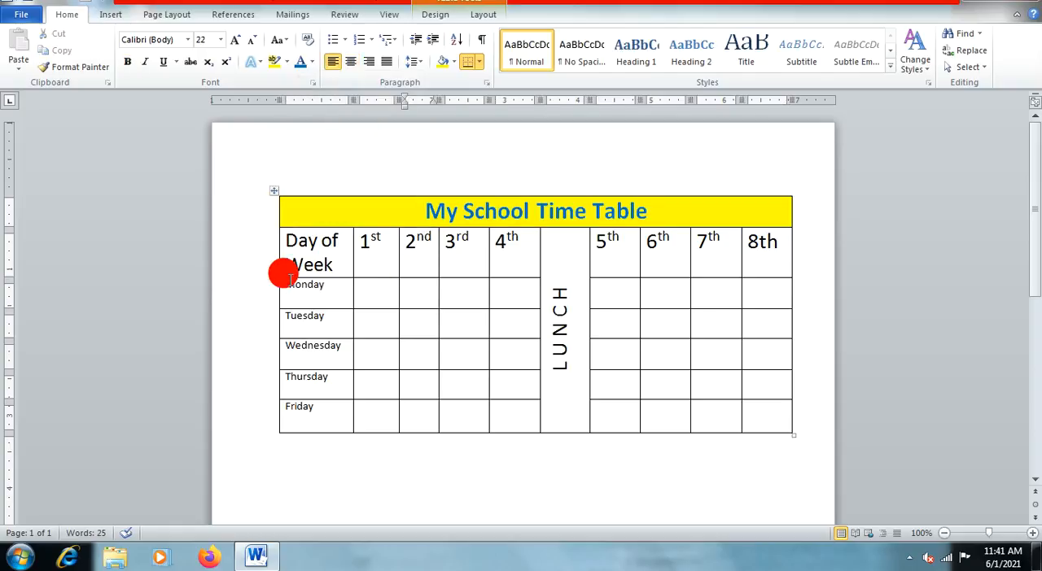
{"action": "left_click_drag", "start_coordinate": [287, 284], "coordinate": [343, 409]}
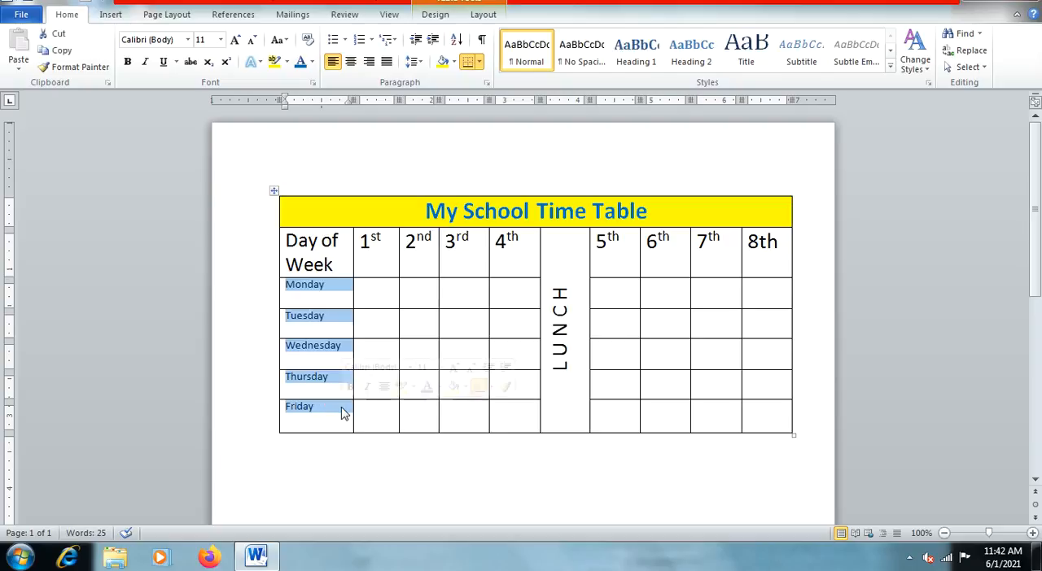
{"action": "left_click", "coordinate": [220, 39]}
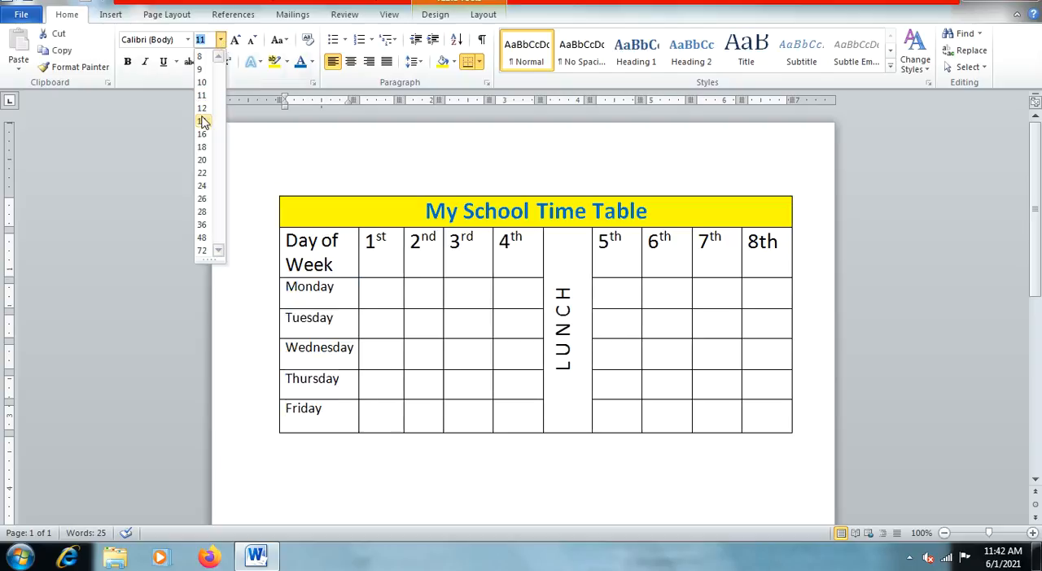
{"action": "left_click", "coordinate": [202, 122]}
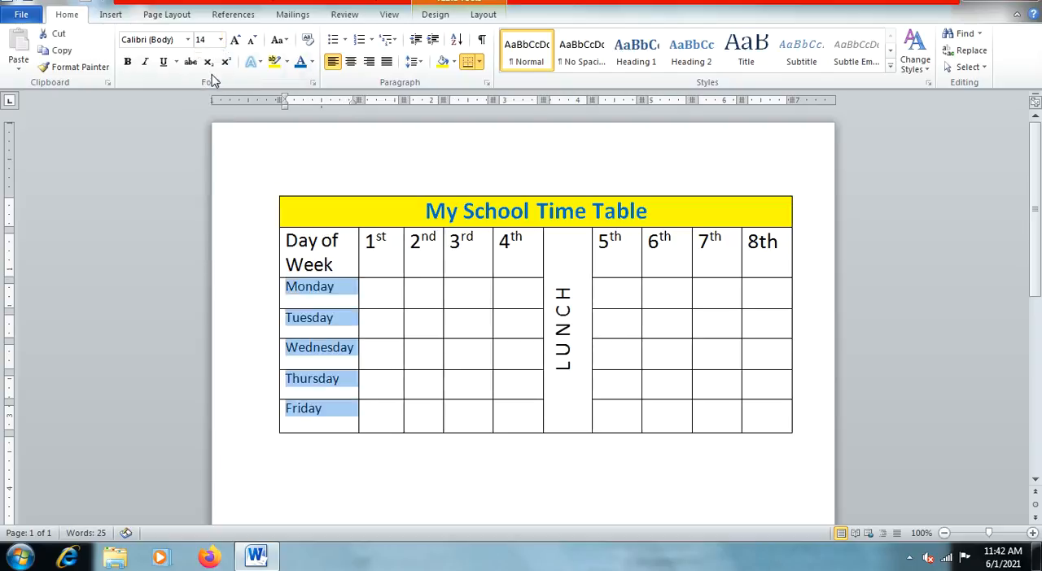
{"action": "left_click", "coordinate": [127, 63]}
{"action": "left_click", "coordinate": [316, 288]}
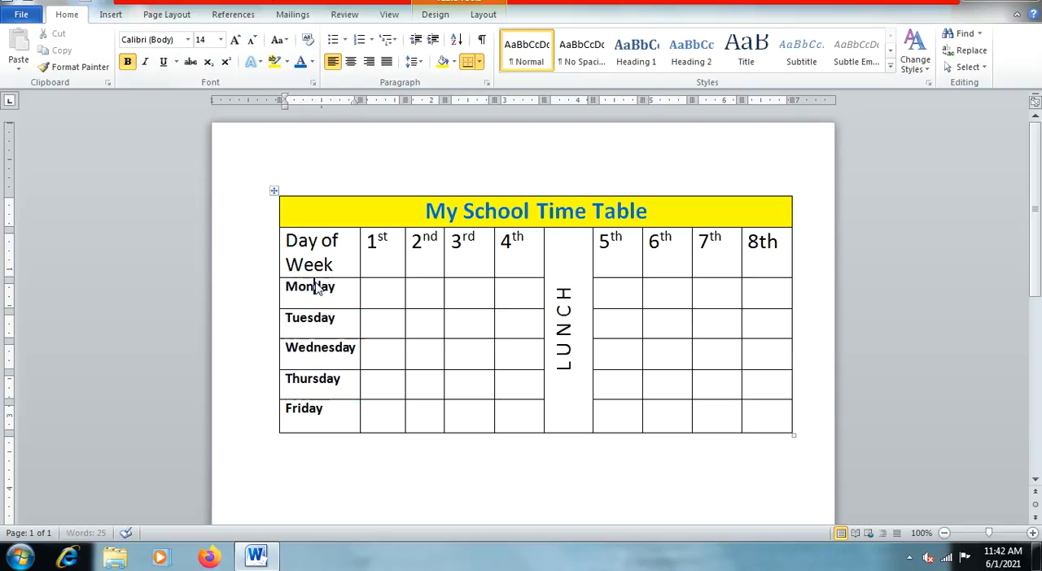
Step: Change the font colour of the heading row, from "Day of Week" to 8th and including LUNCH, to theme purple
{"action": "mouse_move", "coordinate": [289, 240]}
{"action": "left_mouse_down"}
{"action": "mouse_move", "coordinate": [337, 230]}
{"action": "mouse_move", "coordinate": [737, 261]}
{"action": "left_mouse_up"}
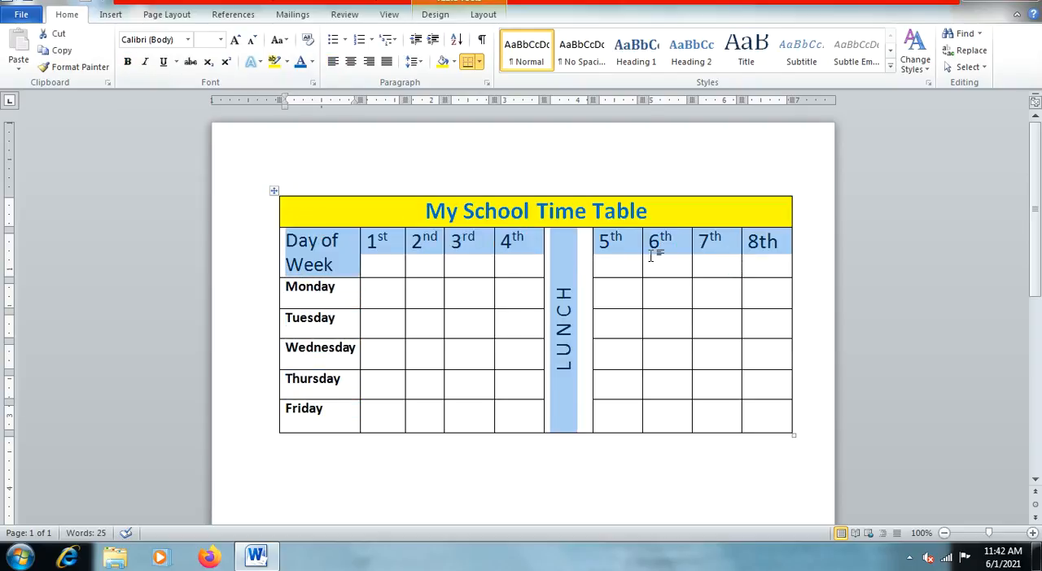
{"action": "left_click", "coordinate": [311, 63]}
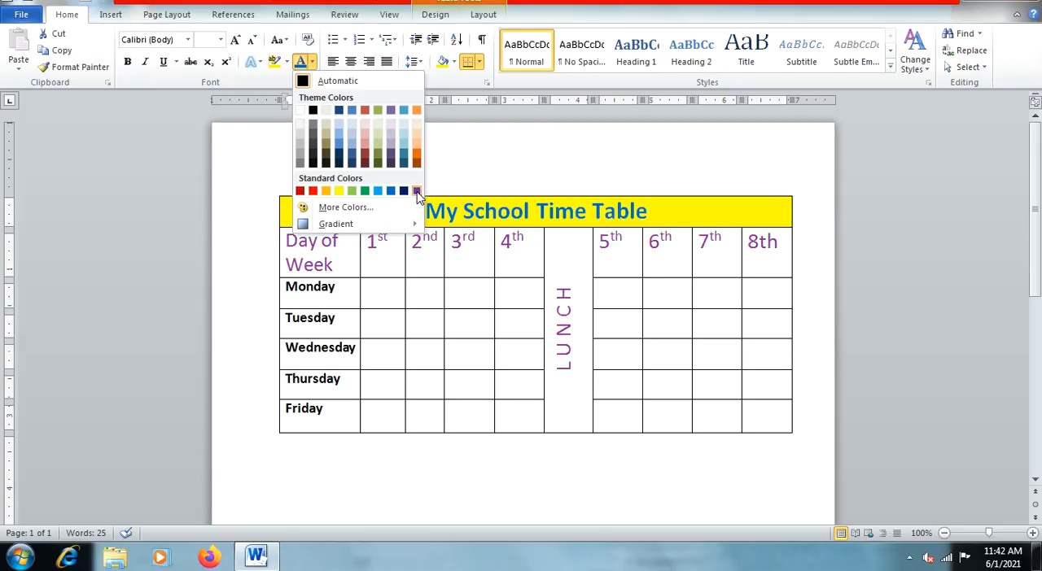
{"action": "left_click", "coordinate": [391, 114]}
{"action": "left_click", "coordinate": [331, 290]}
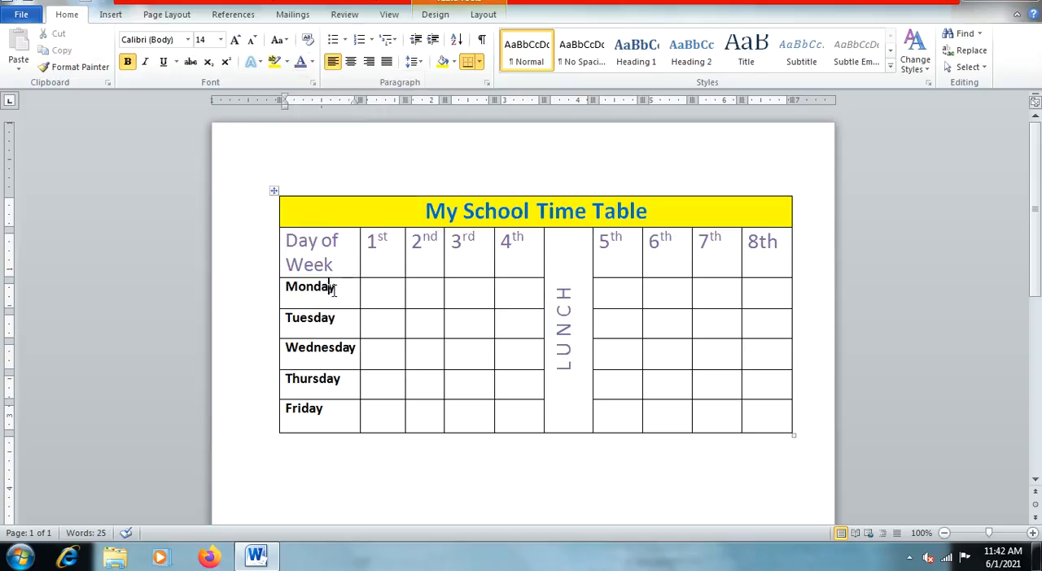
Step: Change the font colour of the day names from Monday to Friday to theme red
{"action": "left_click_drag", "start_coordinate": [338, 286], "coordinate": [334, 396]}
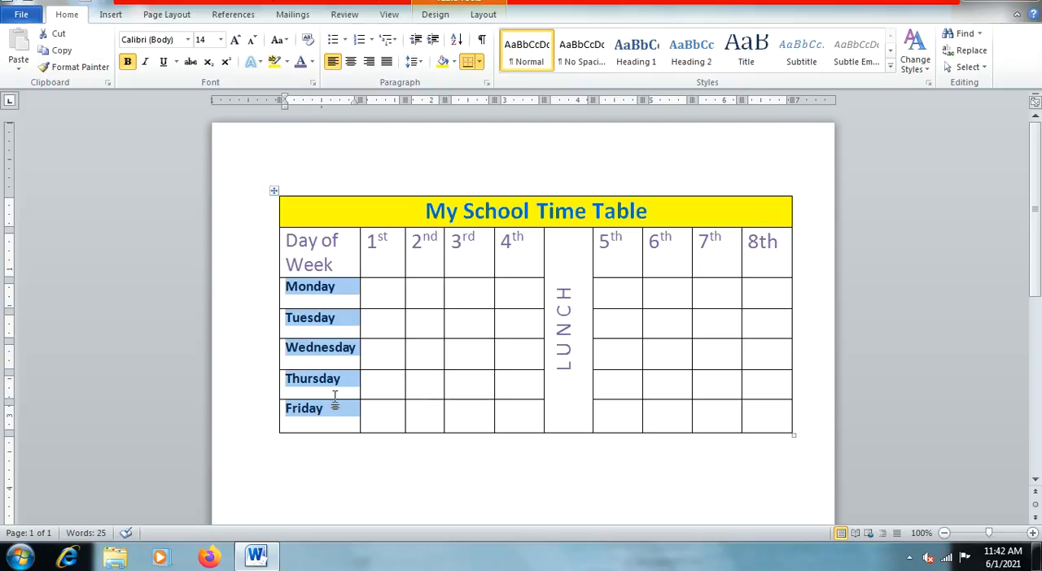
{"action": "left_click", "coordinate": [312, 62]}
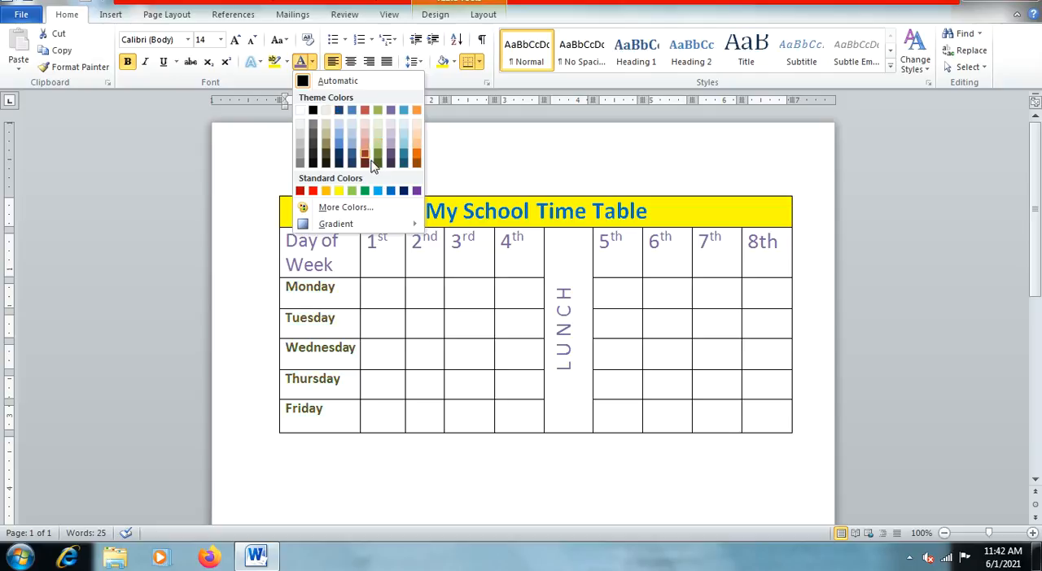
{"action": "left_click", "coordinate": [365, 111]}
{"action": "left_click", "coordinate": [352, 265]}
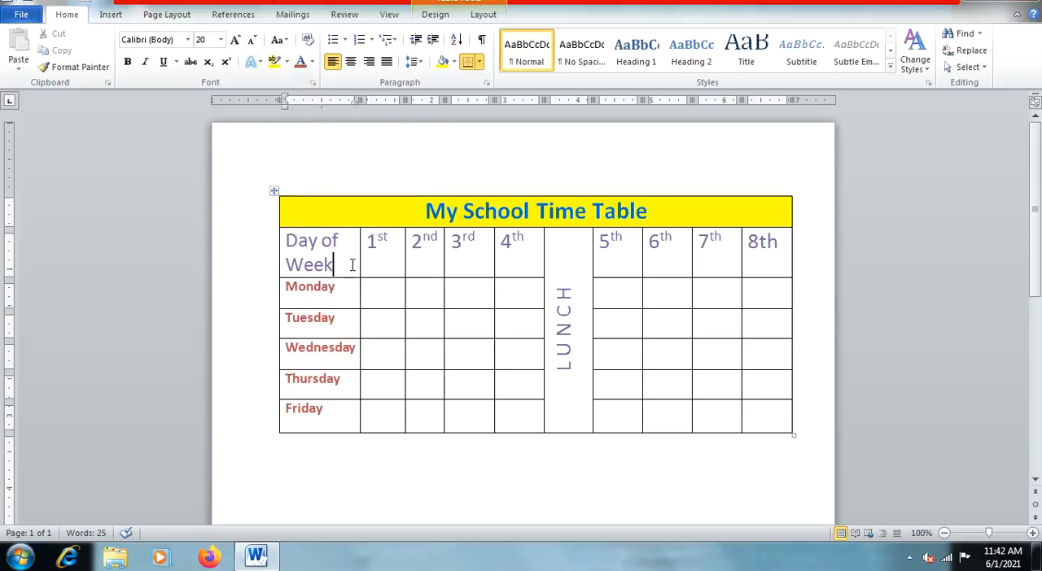
Step: Shade the heading row from "Day of Week" to 8th, including the LUNCH column, with Orange, Accent 6, Lighter 80%
{"action": "left_click_drag", "start_coordinate": [330, 243], "coordinate": [761, 248]}
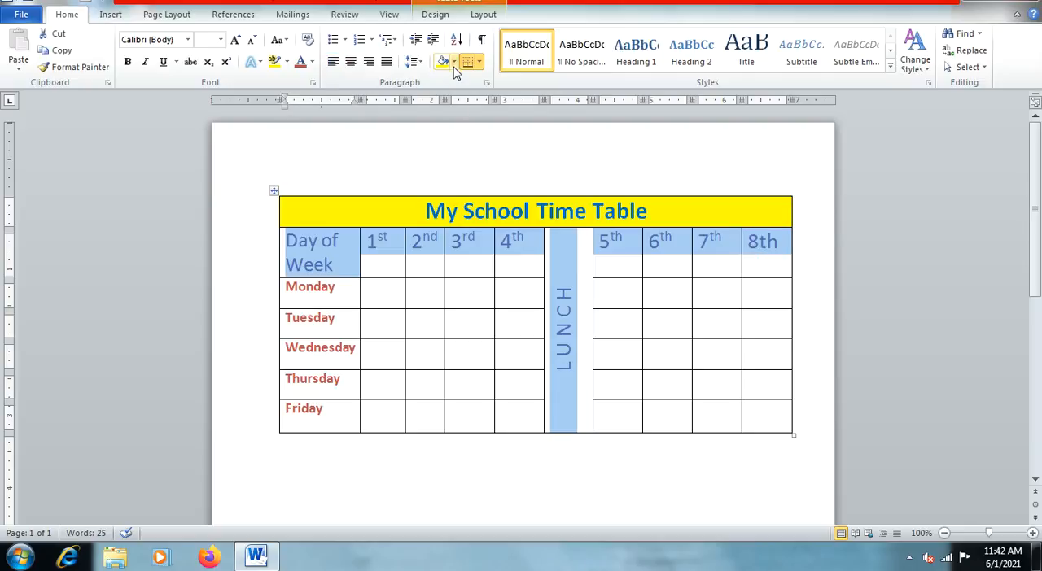
{"action": "left_click", "coordinate": [454, 63]}
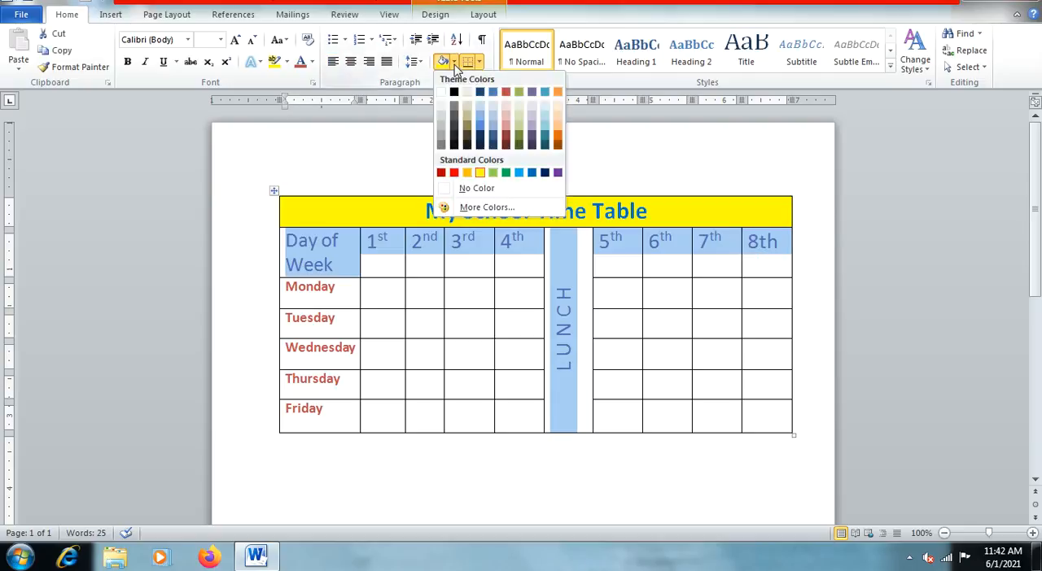
{"action": "left_click", "coordinate": [558, 109]}
{"action": "left_click", "coordinate": [356, 299]}
Step: Shade the day name cells from Monday to Friday with the same light orange as the heading row
{"action": "mouse_move", "coordinate": [353, 297]}
{"action": "left_mouse_down"}
{"action": "mouse_move", "coordinate": [341, 326]}
{"action": "mouse_move", "coordinate": [346, 417]}
{"action": "left_mouse_up"}
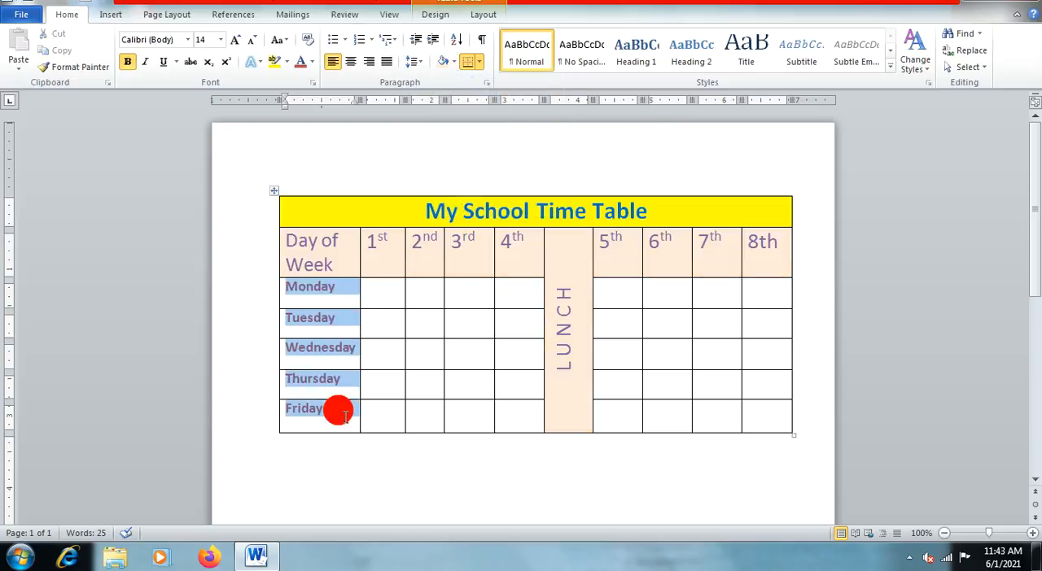
{"action": "left_click", "coordinate": [443, 62]}
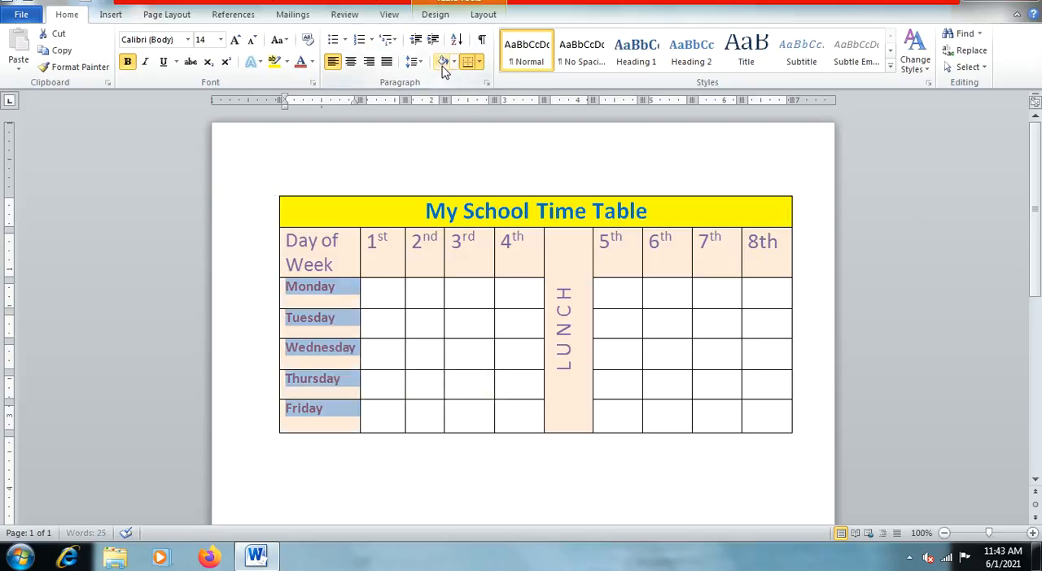
{"action": "left_click", "coordinate": [431, 326]}
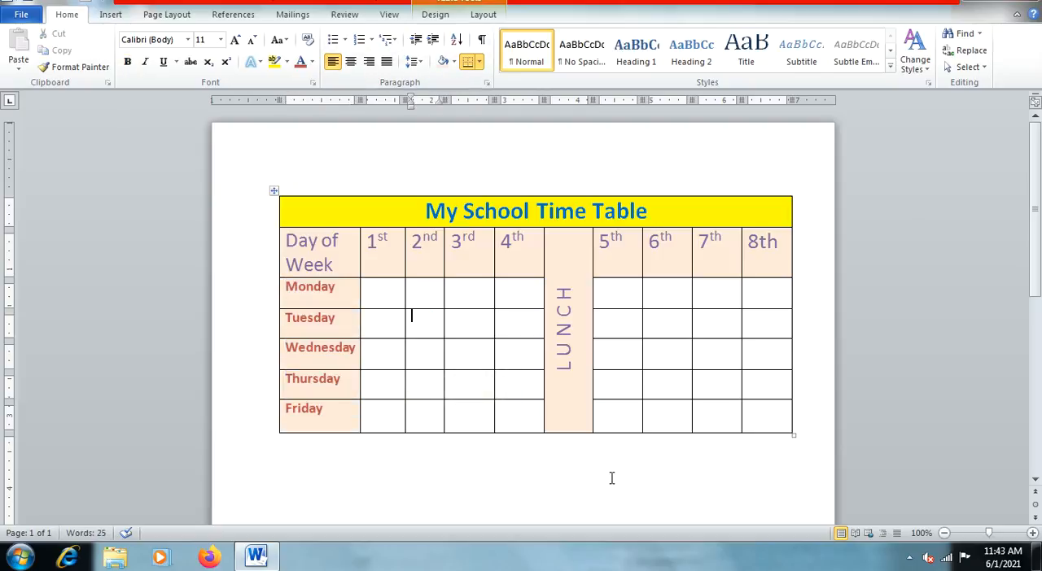